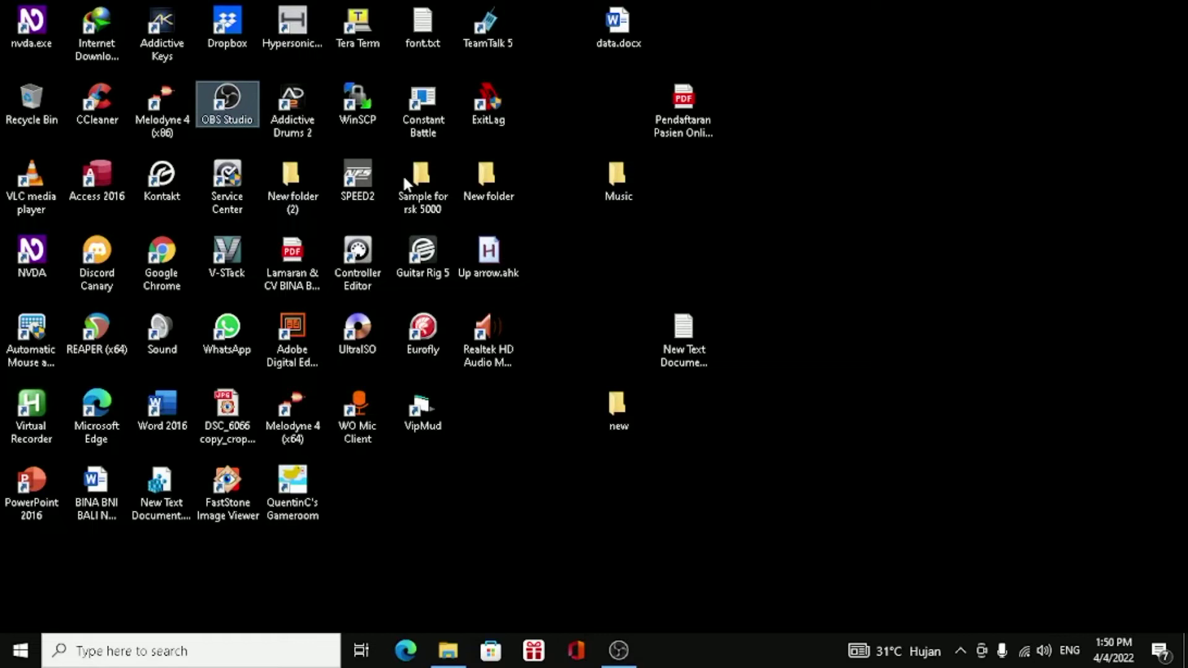
Inspect the speakers icon in the notification area and return to the desktop.
key("super+b")
key("Right")
key("Right")
key("Right")
key("Right")
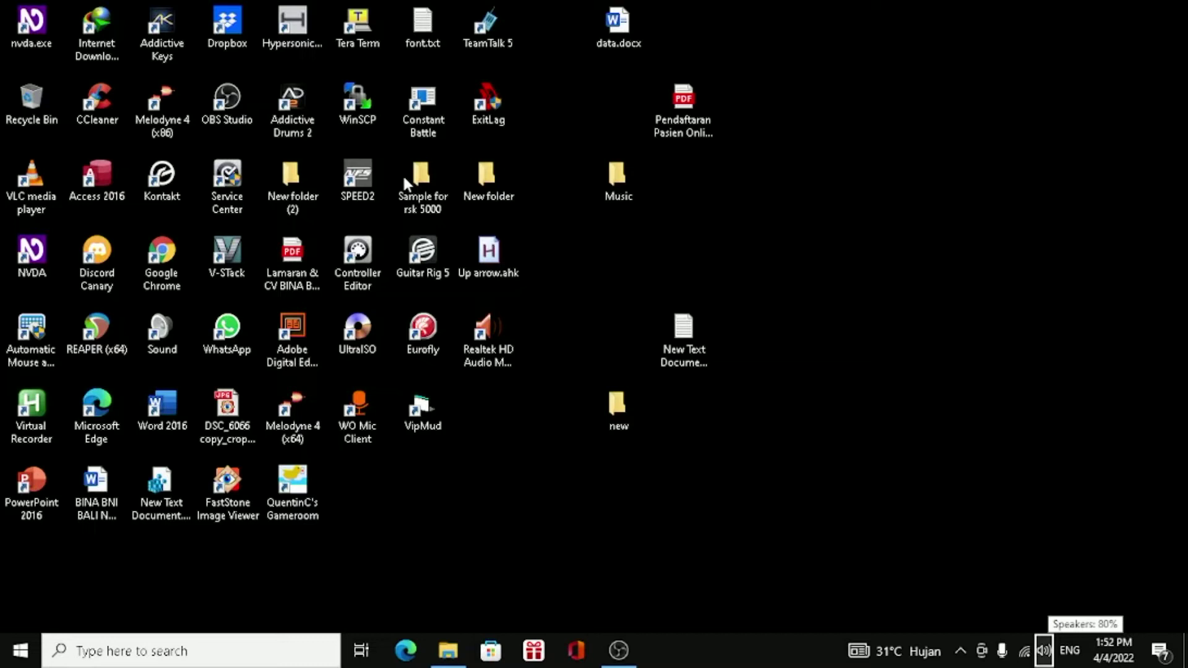
key("super+d")
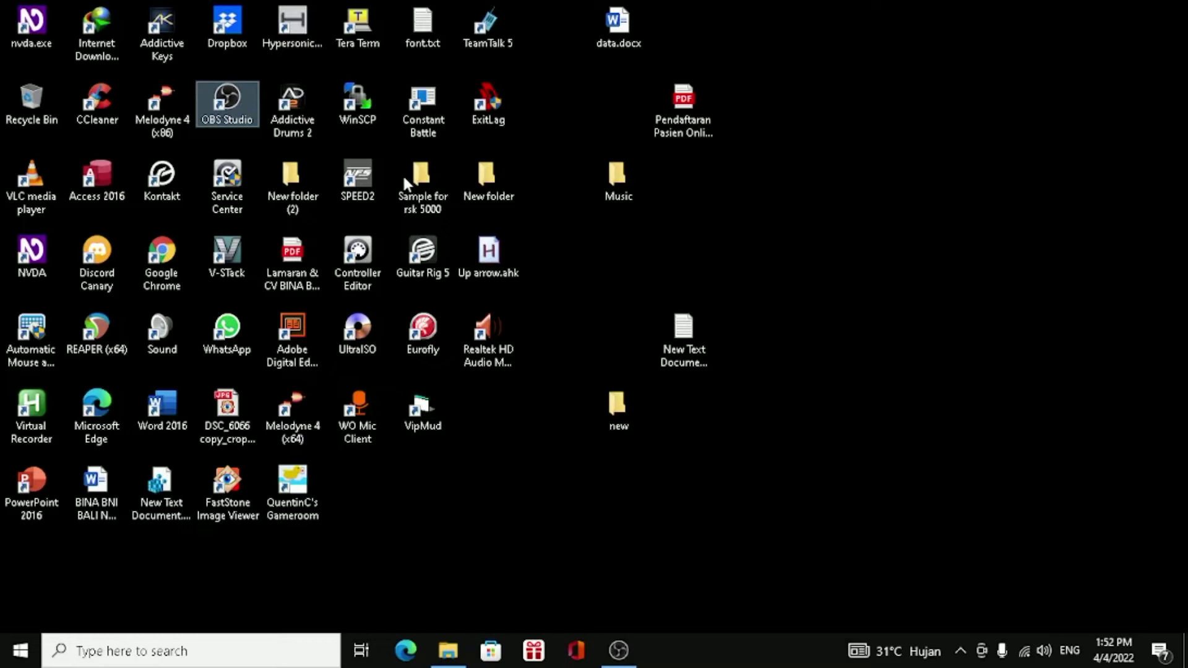
Search Windows for "sound" and open the Sound settings page.
key("super")
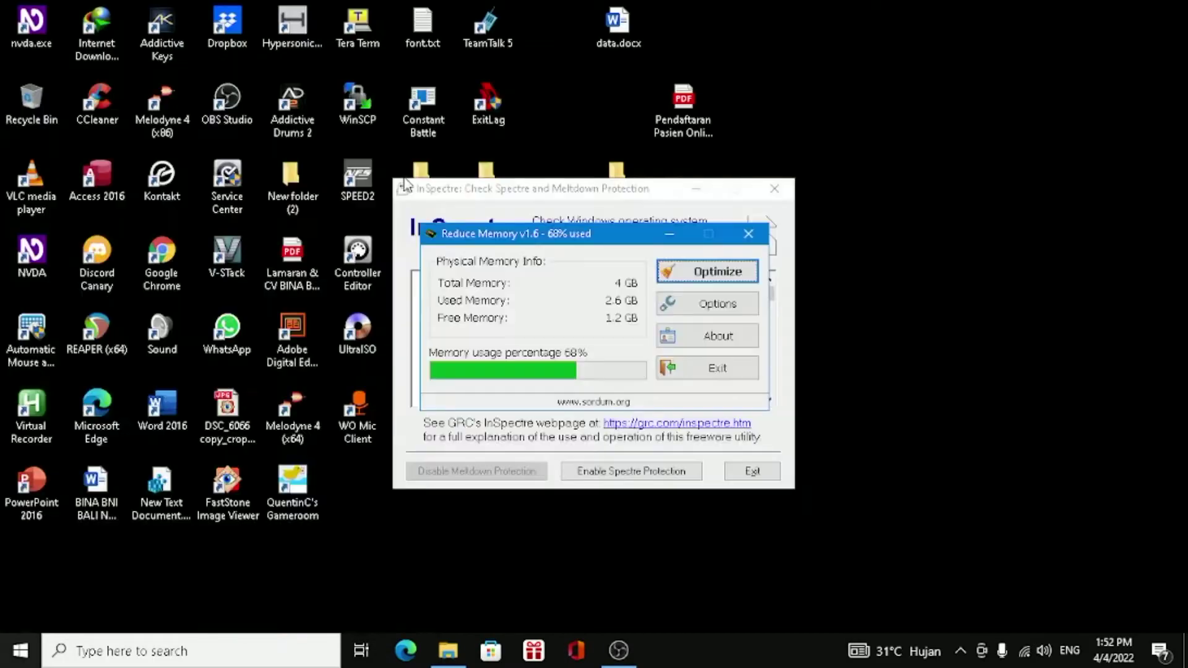
key("super")
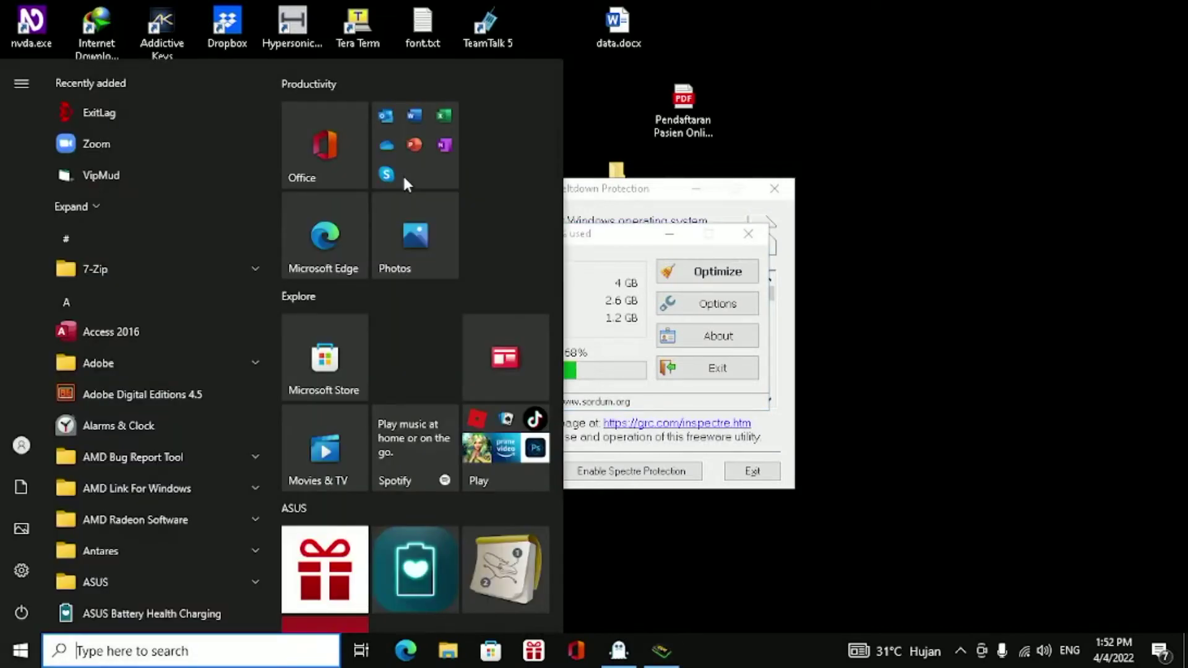
type("so")
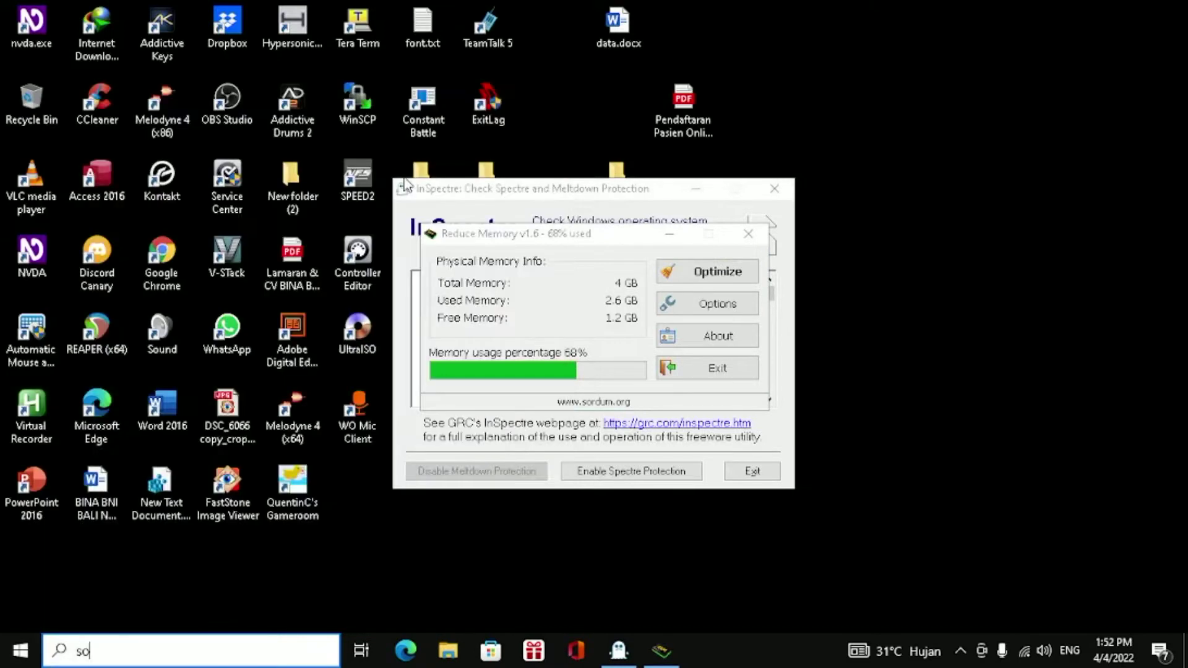
type("und")
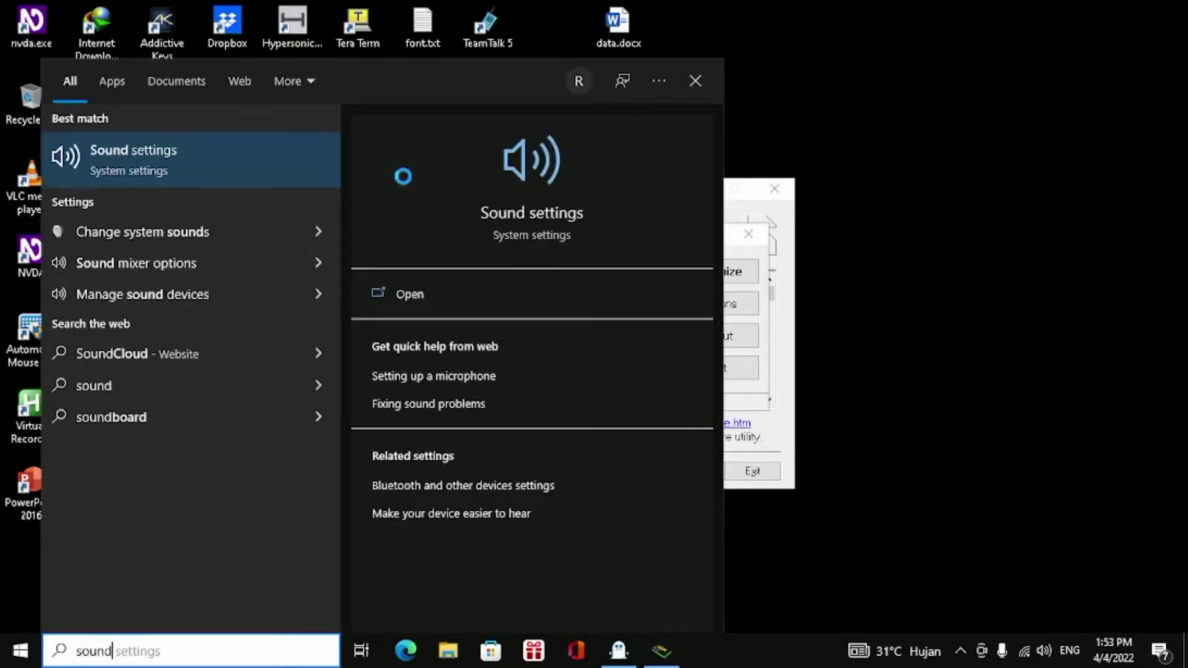
key("Return")
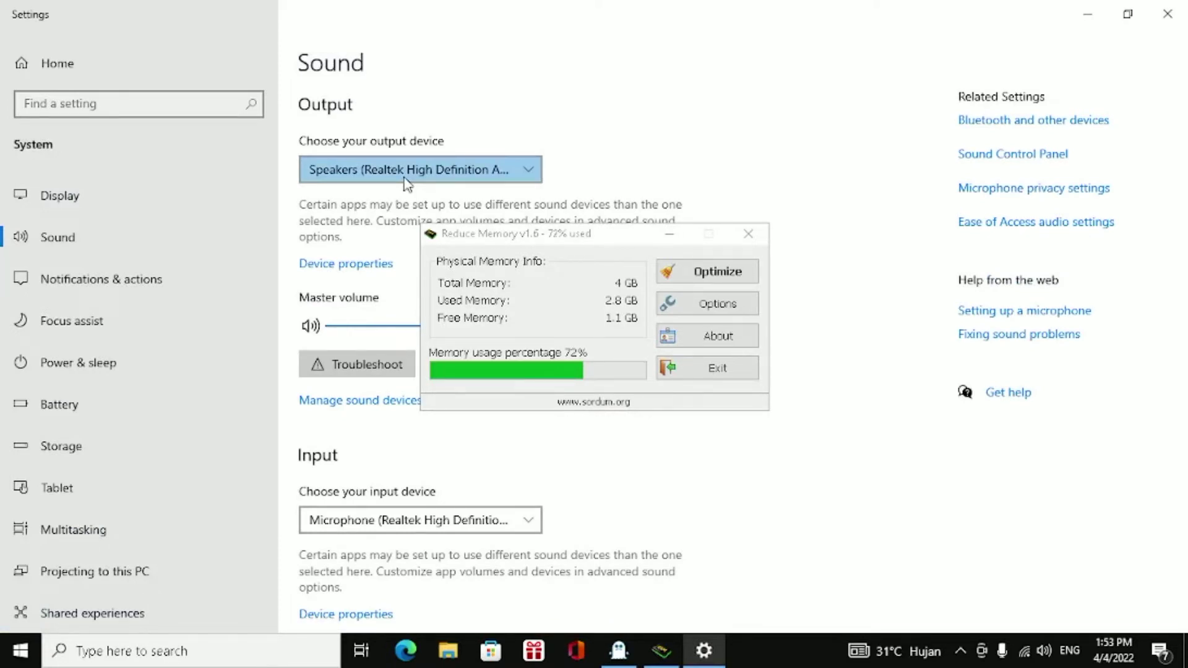
Open App volume and device preferences from the advanced sound options.
key("Tab")
key("Tab")
key("Tab")
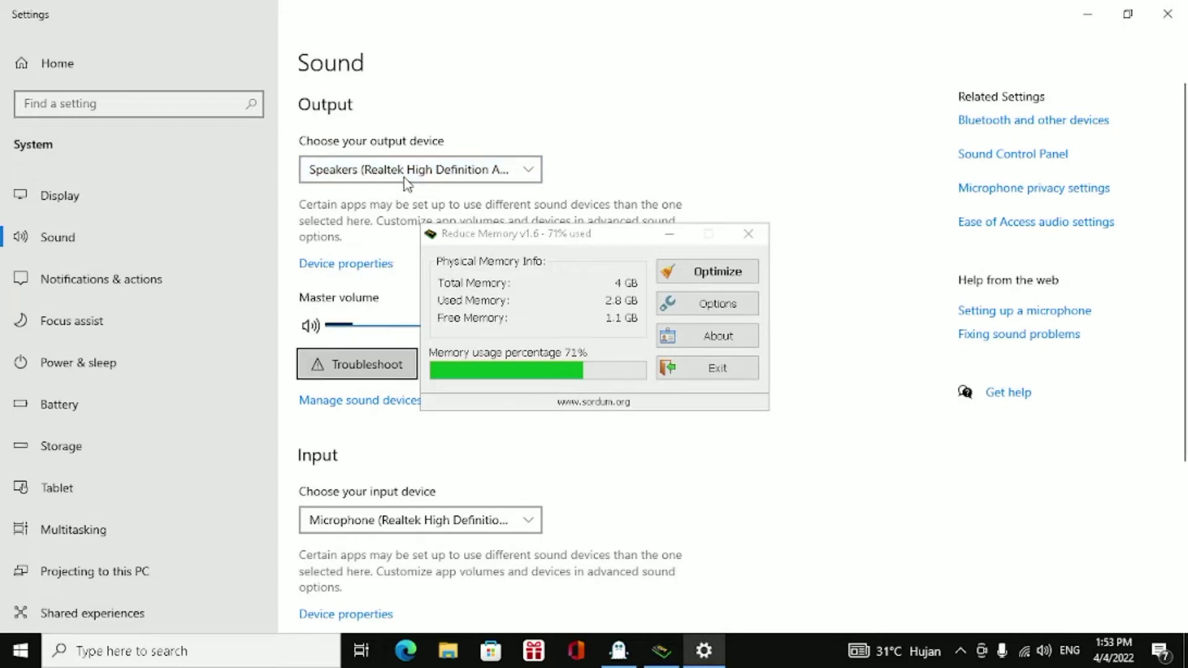
key("Tab")
key("Tab")
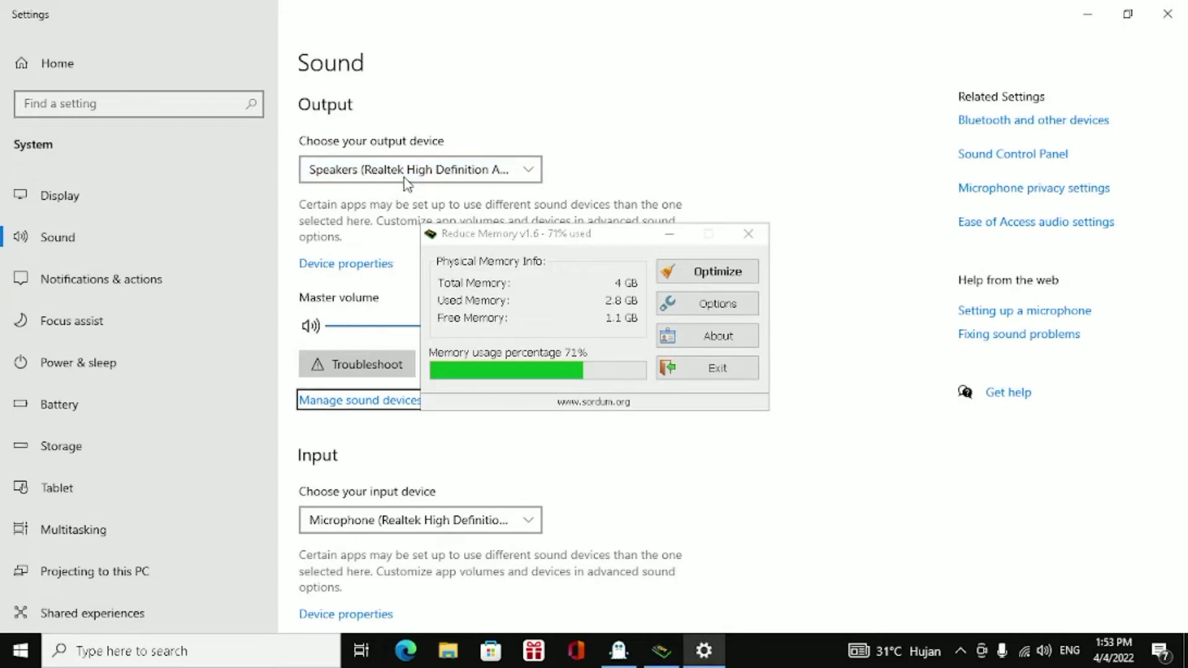
key("Tab")
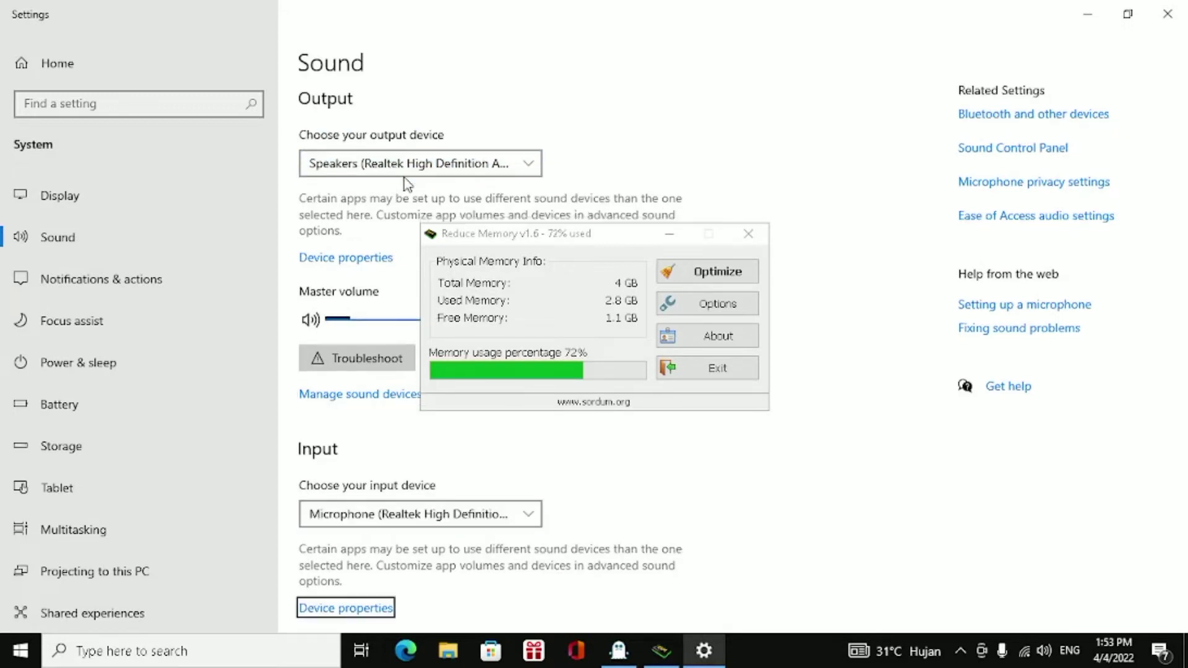
key("Tab")
key("Tab")
key("Tab")
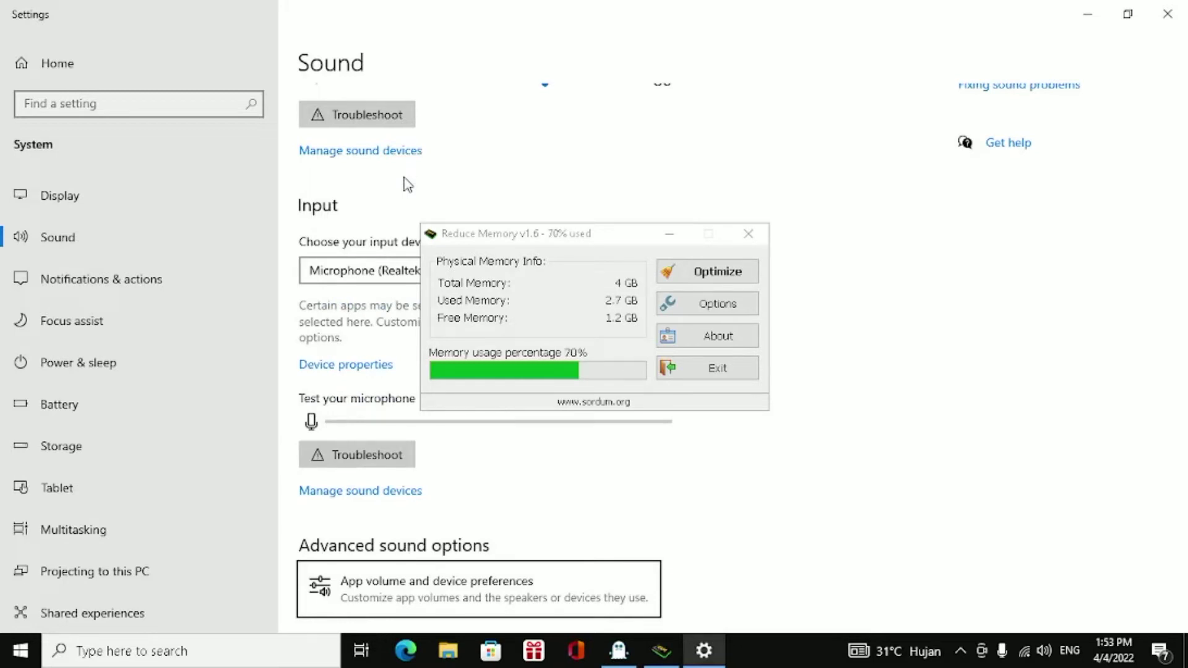
key("shift+Tab")
key("Tab")
key("Up")
key("Down")
key("Up")
key("Down")
key("Return")
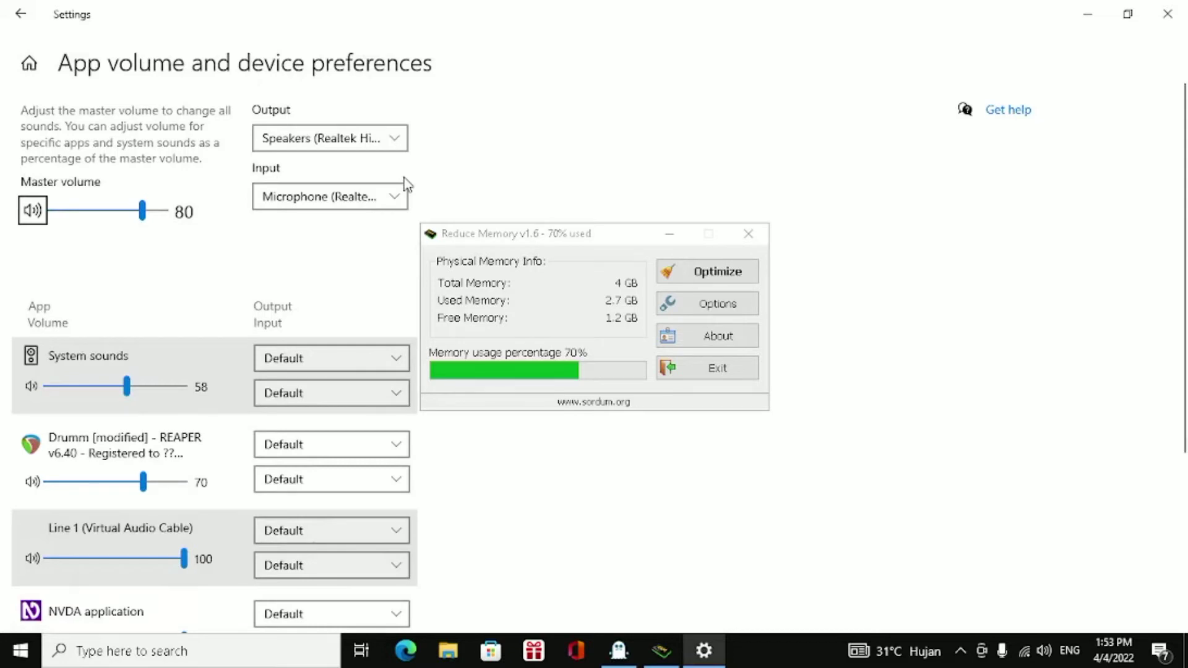
Examine the master volume, the default devices and the per-app entries from System sounds through OBS.
key("Tab")
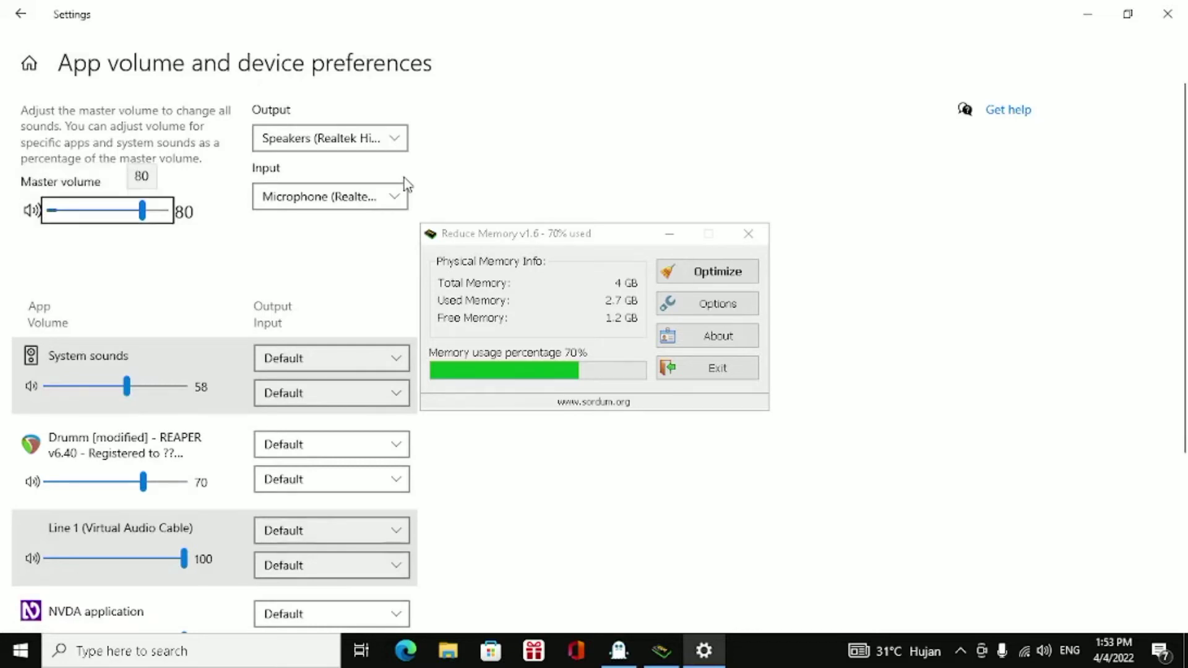
key("Tab")
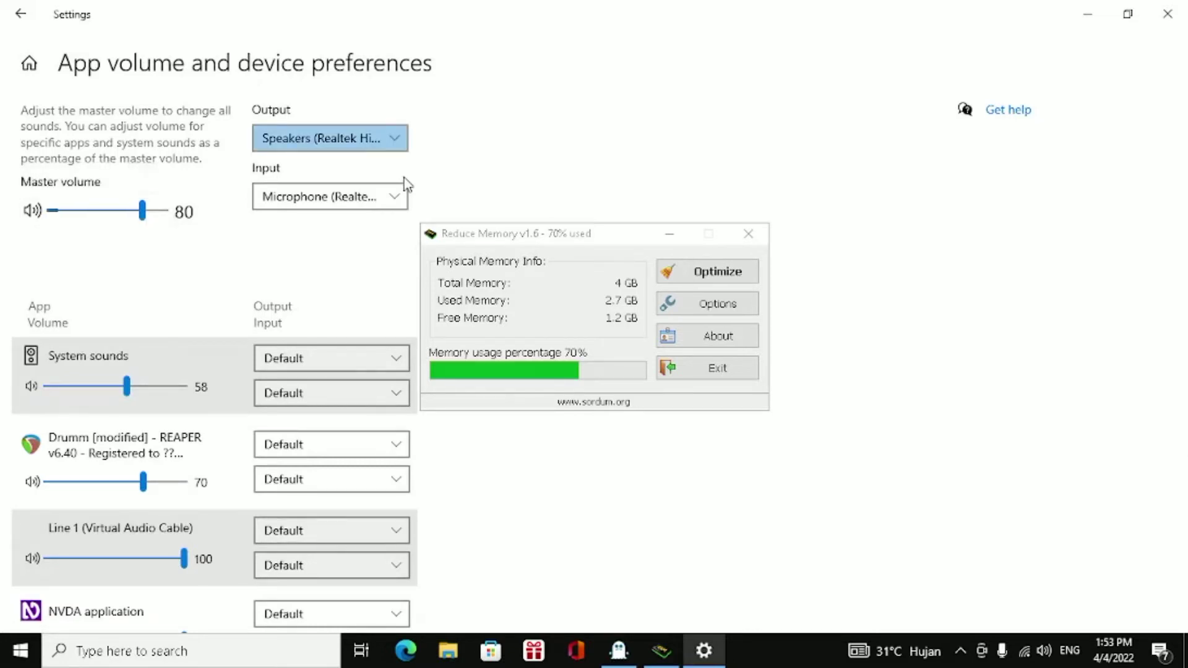
key("Tab")
key("Tab")
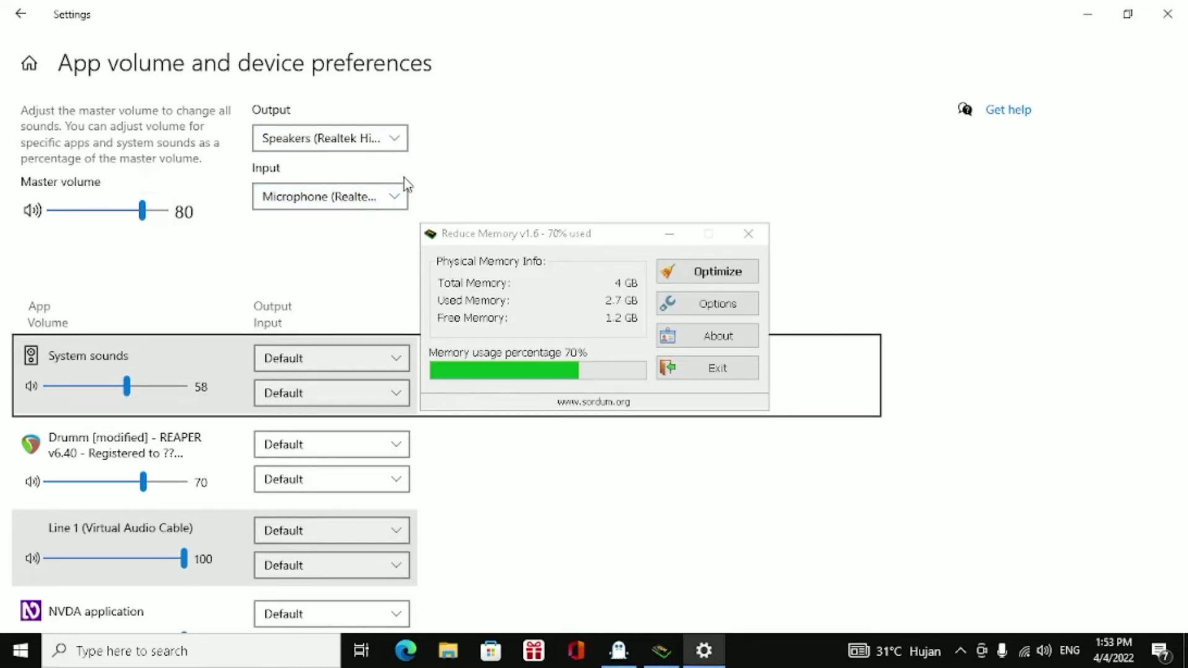
key("Down")
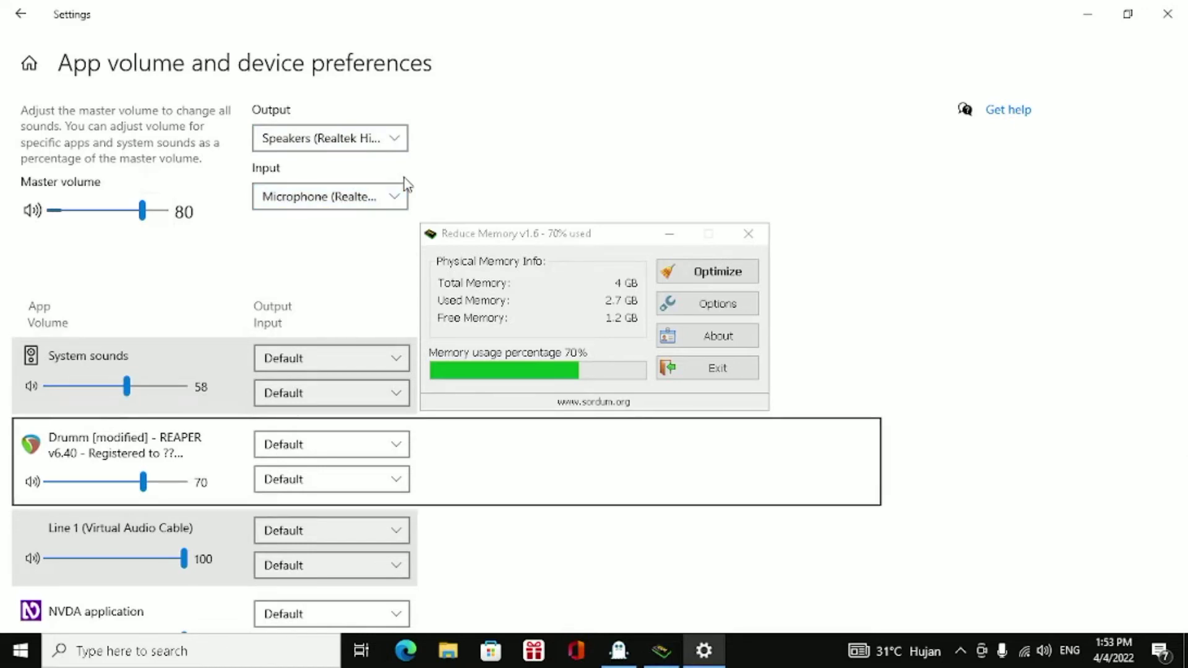
key("Down")
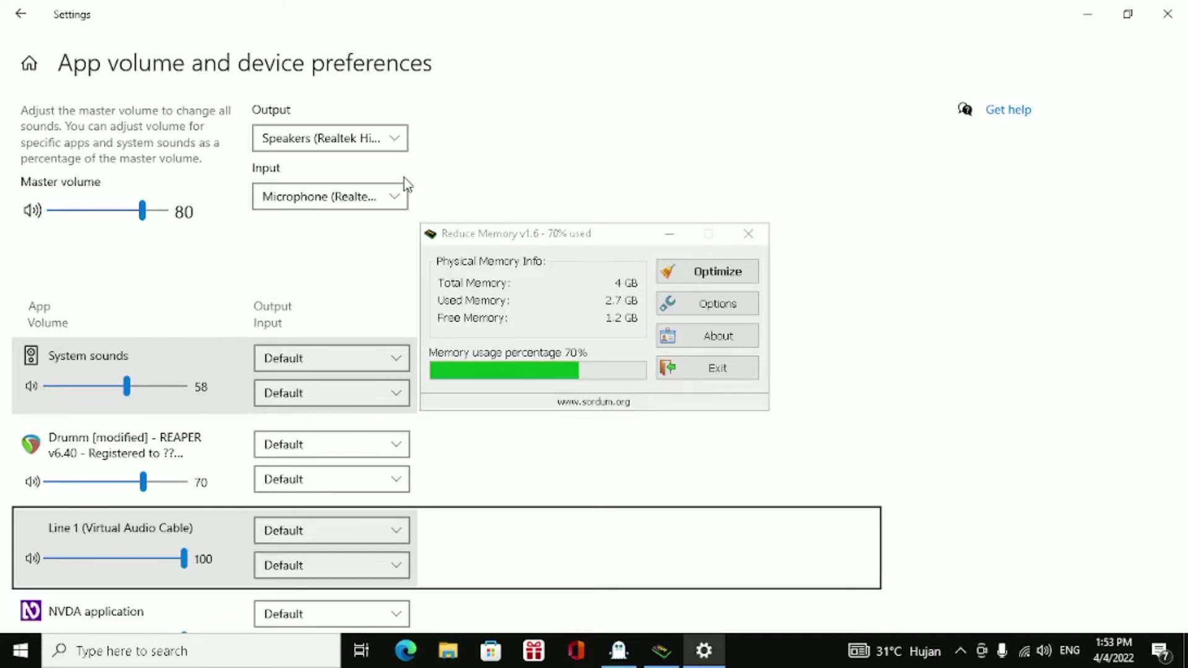
key("Down")
key("Down")
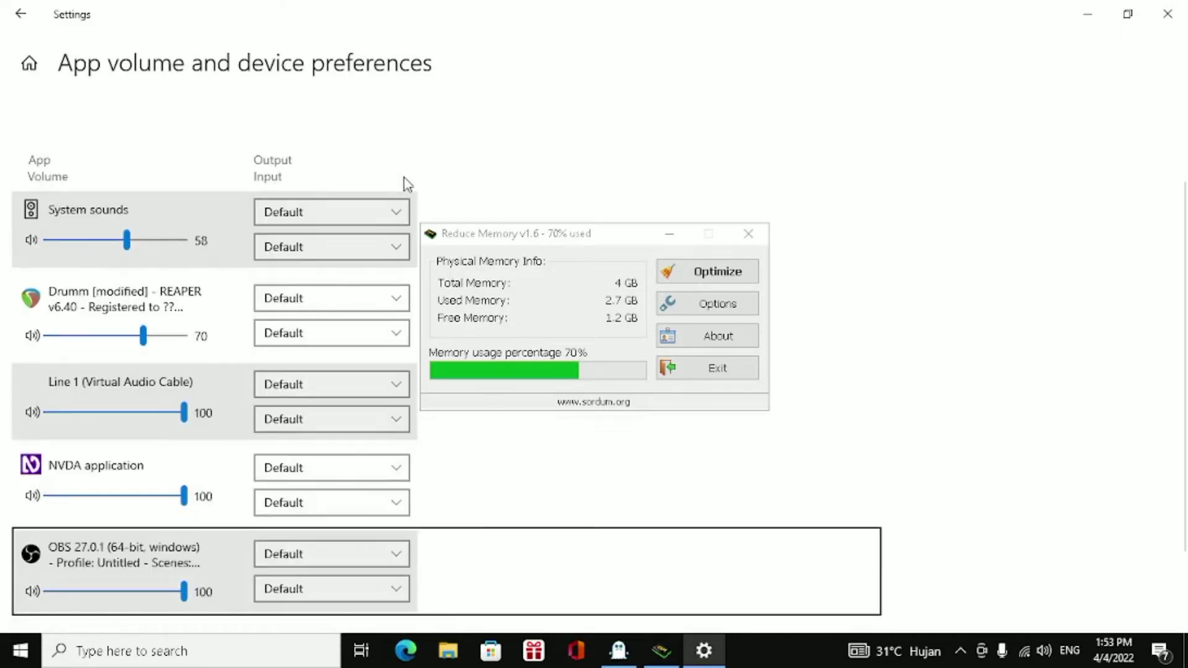
Set the output device of the REAPER entry to Line 6 (Virtual Audio Cable).
key("Up")
key("Up")
key("Up")
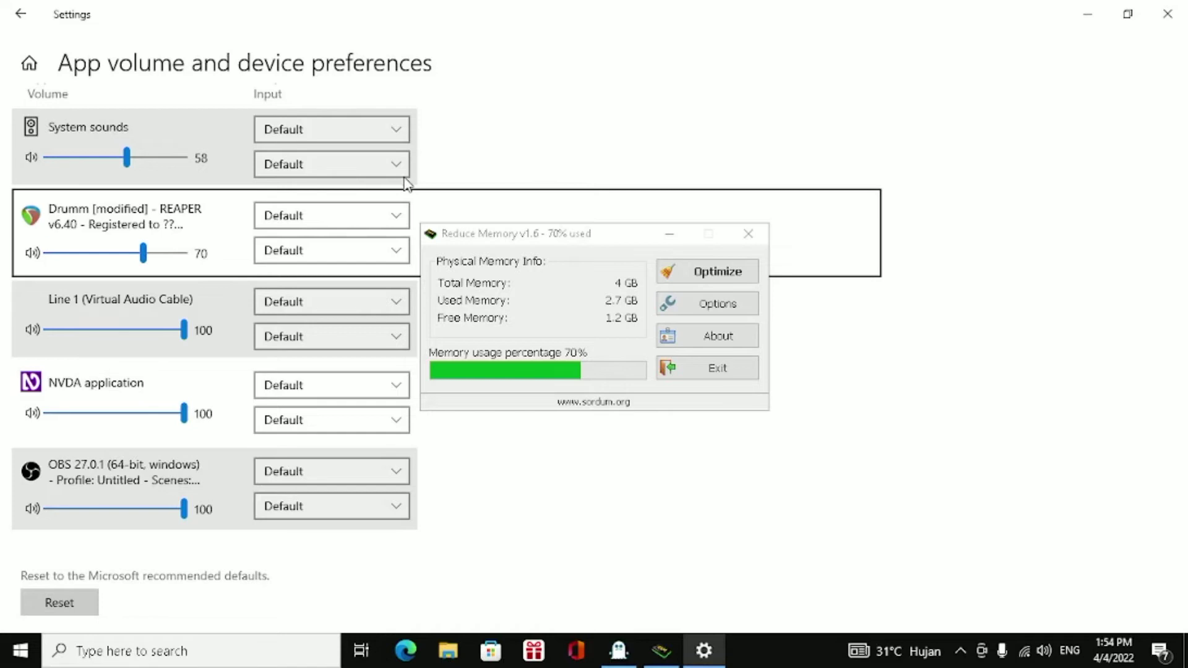
key("Tab")
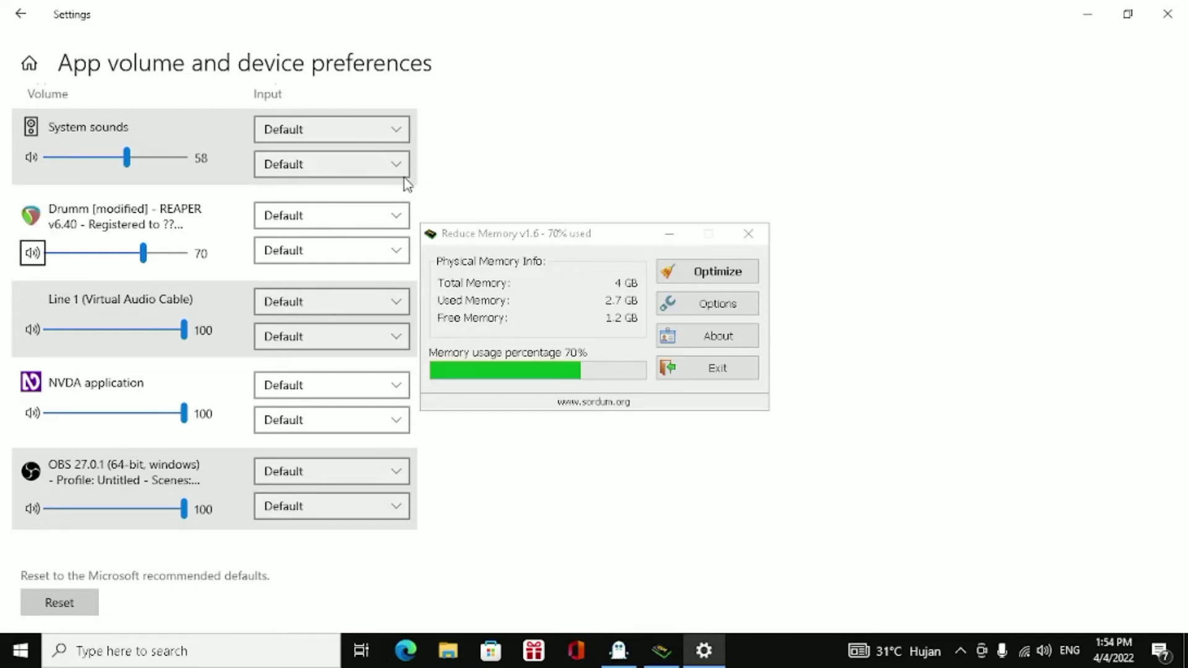
key("Tab")
key("Tab")
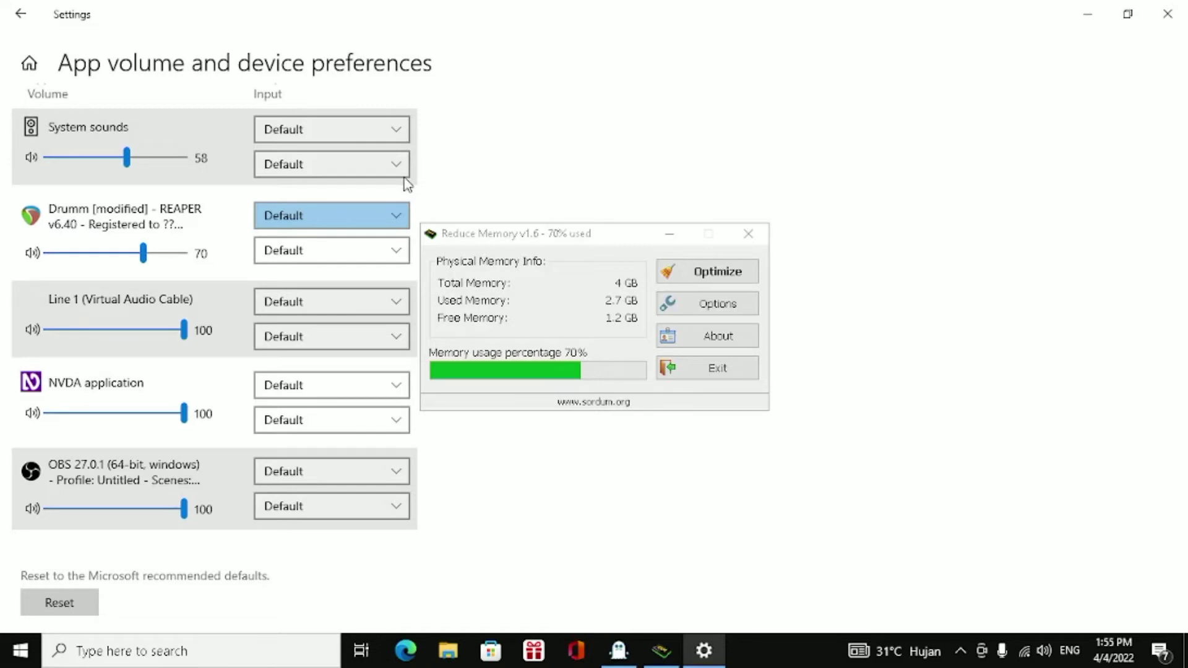
key("Down")
key("Down")
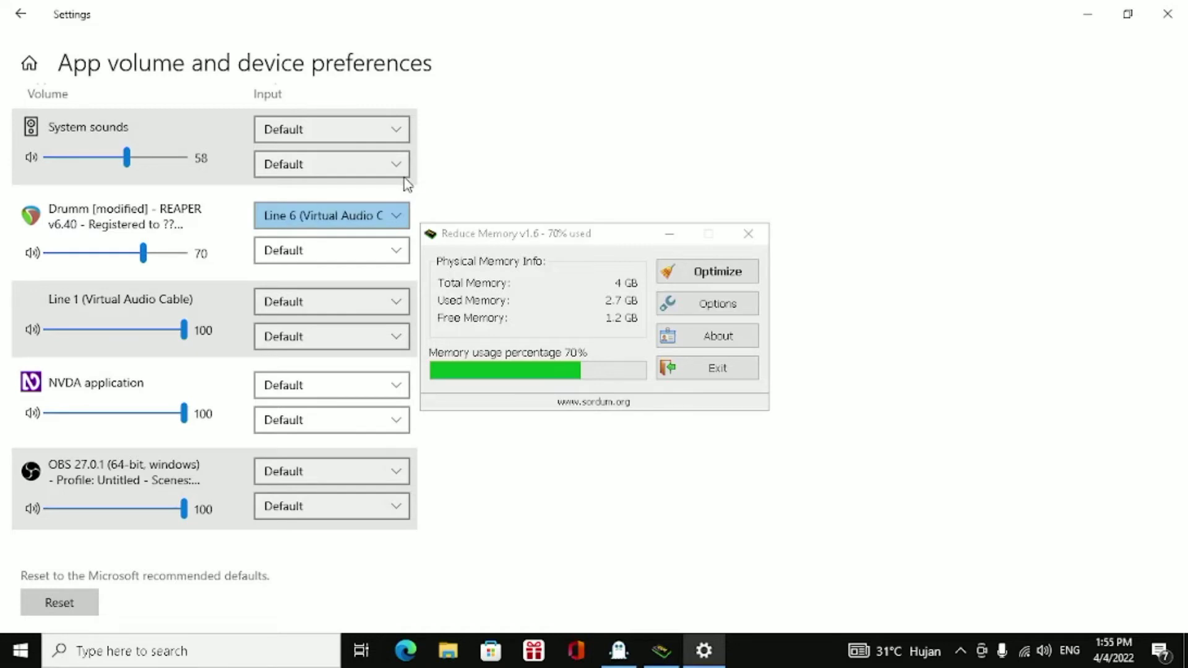
key("Down")
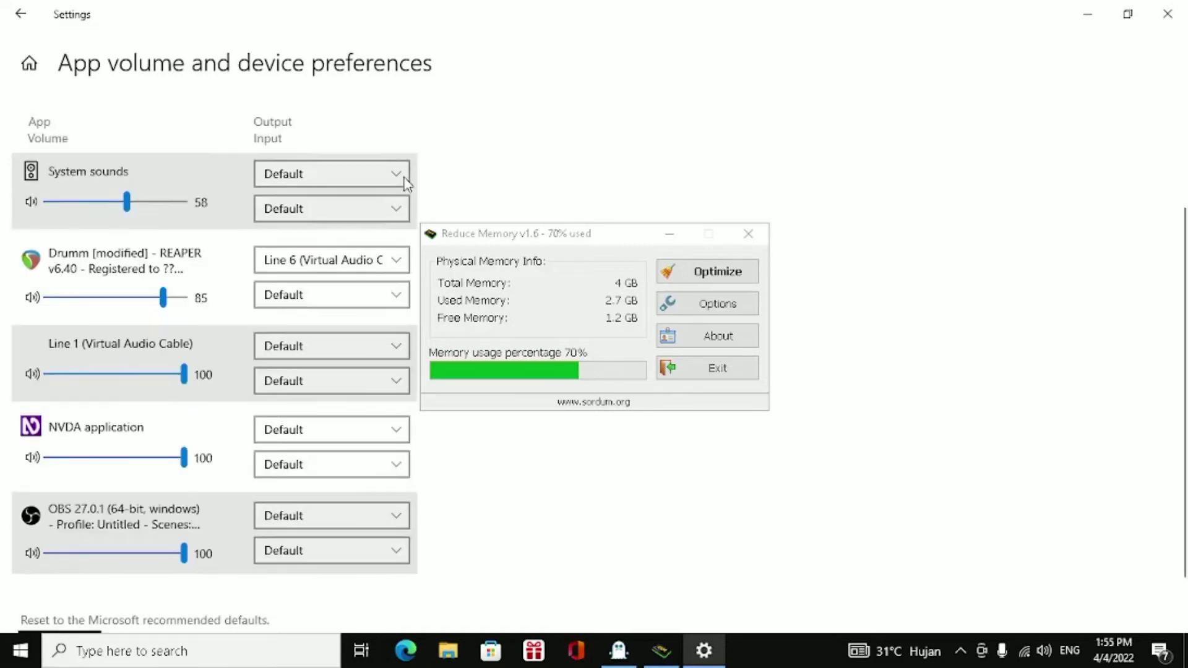
key("Down")
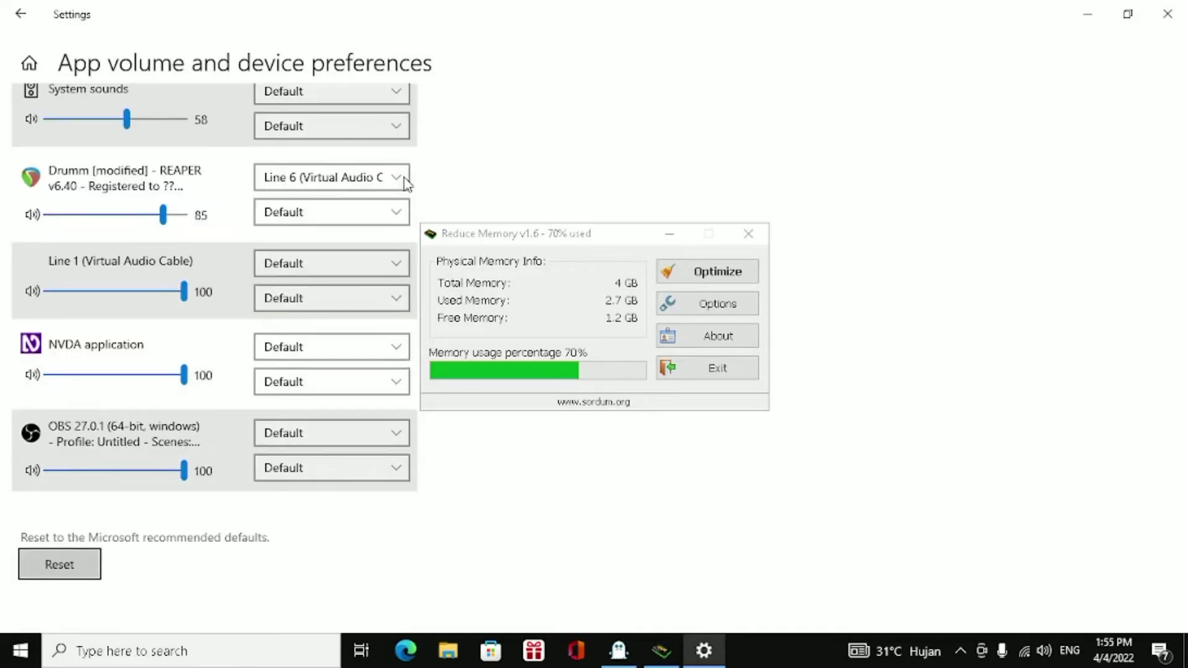
key("shift+Tab")
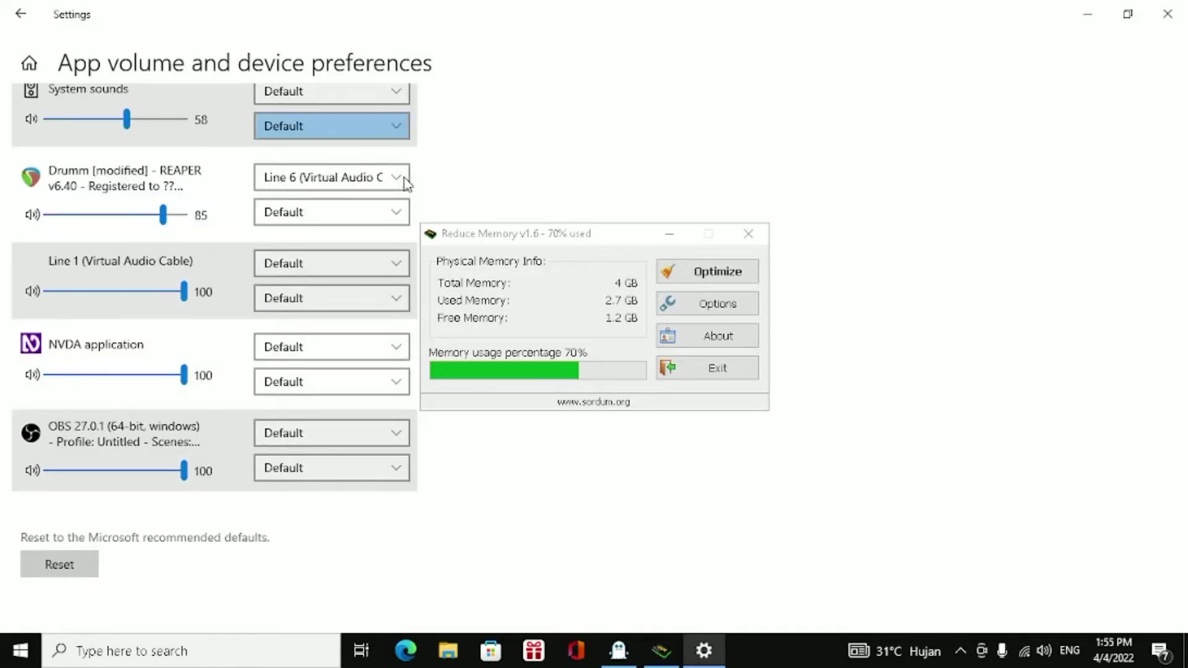
key("shift+Tab")
key("space")
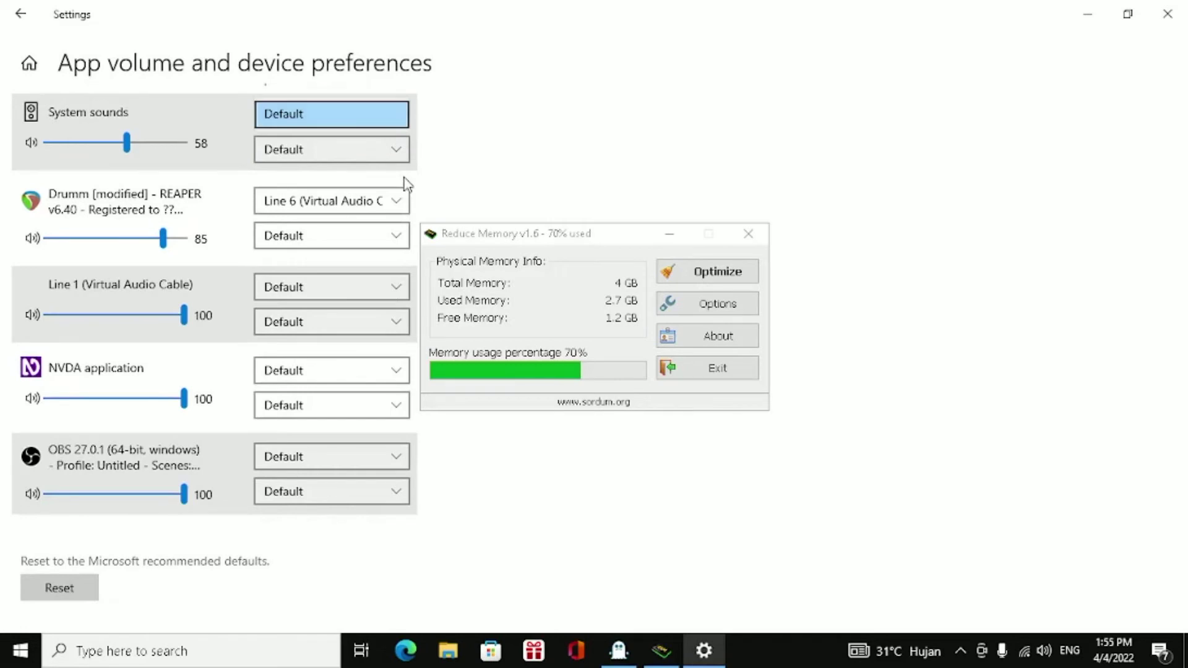
key("Escape")
Review the output devices offered for the REAPER entry and set its output to Default.
key("shift+Tab")
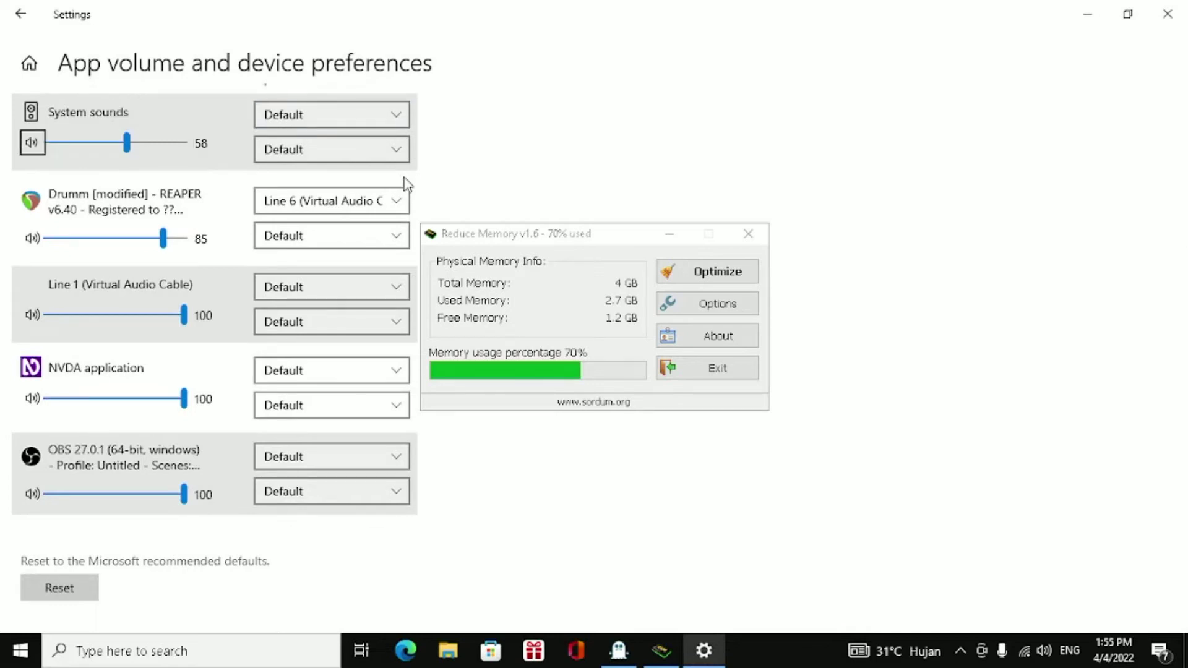
key("shift+Tab")
key("Down")
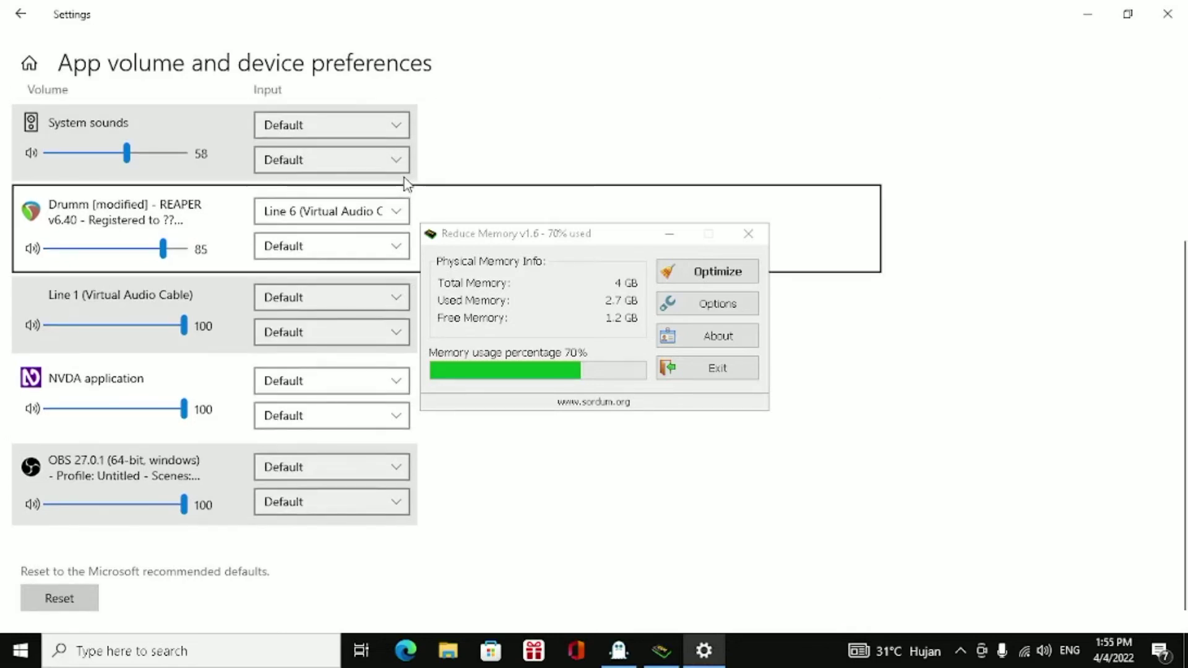
key("Down")
key("Up")
key("Tab")
key("Tab")
key("Tab")
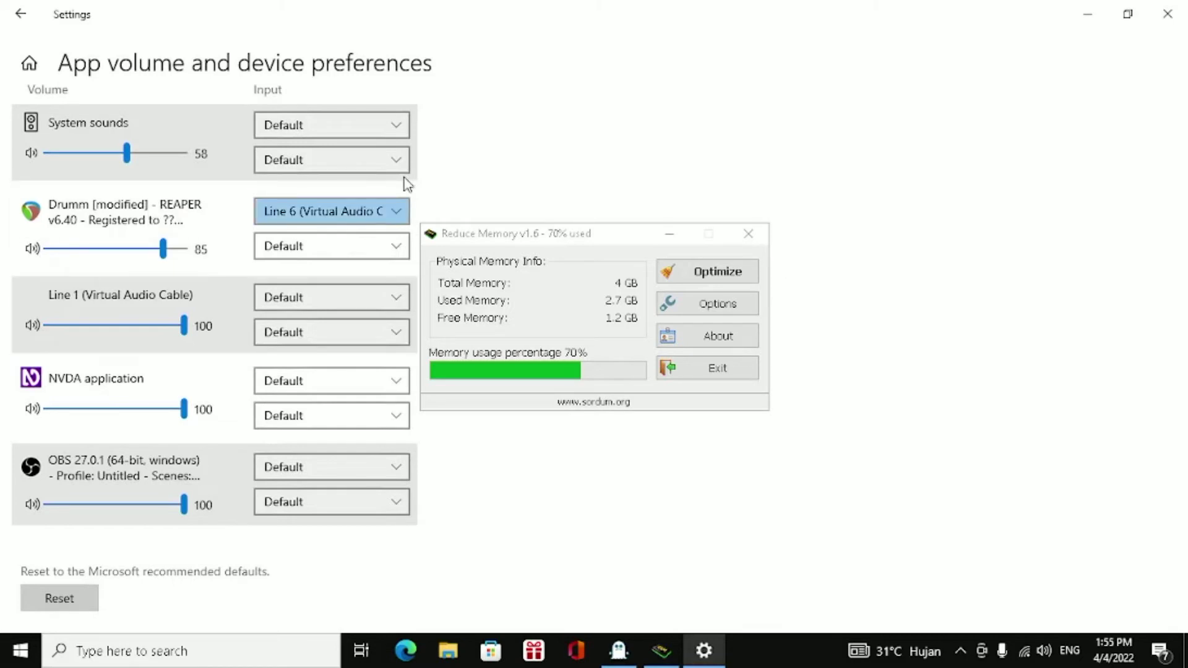
key("alt+Down")
key("Down")
key("Down")
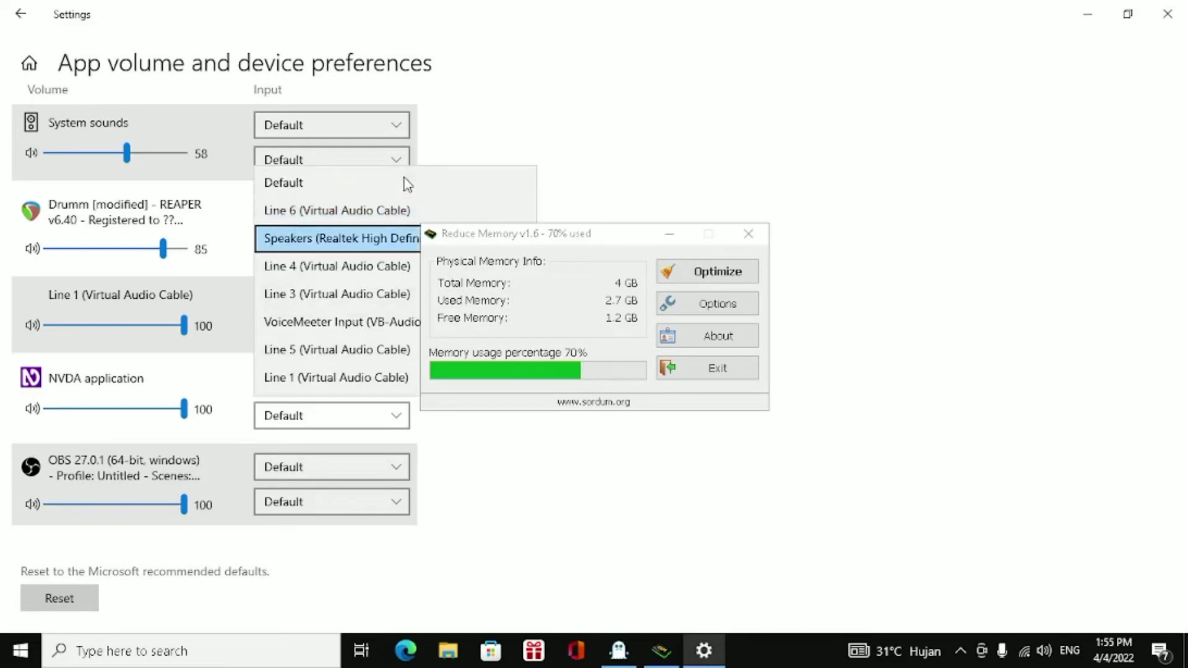
key("Up")
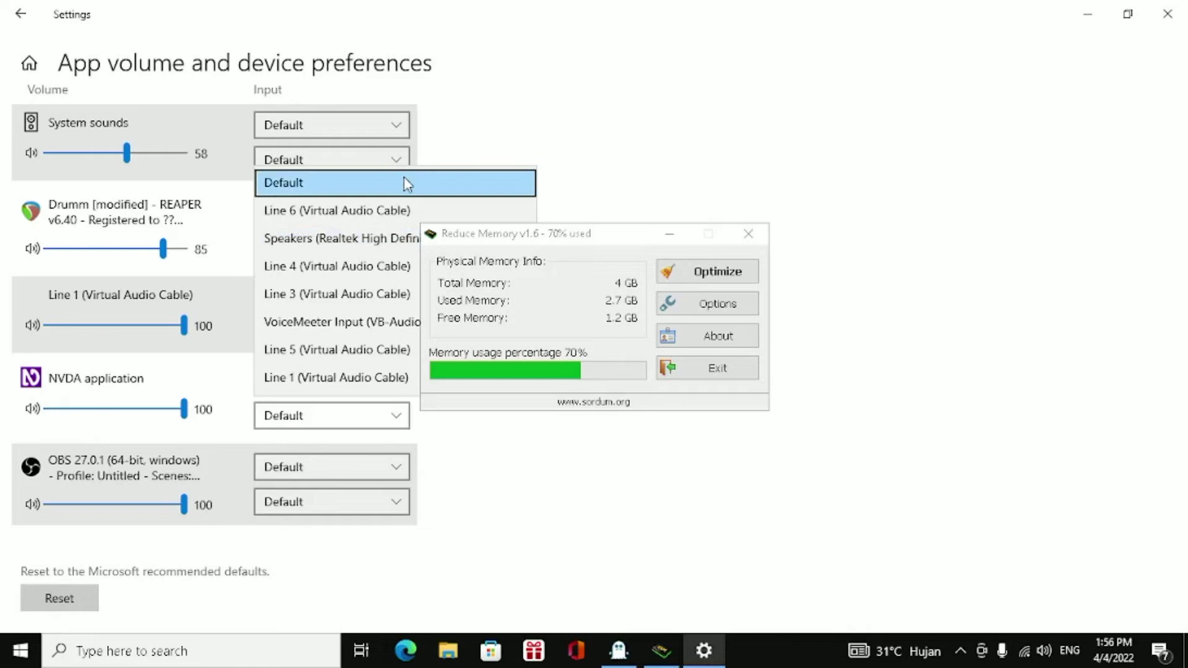
left_click(408, 184)
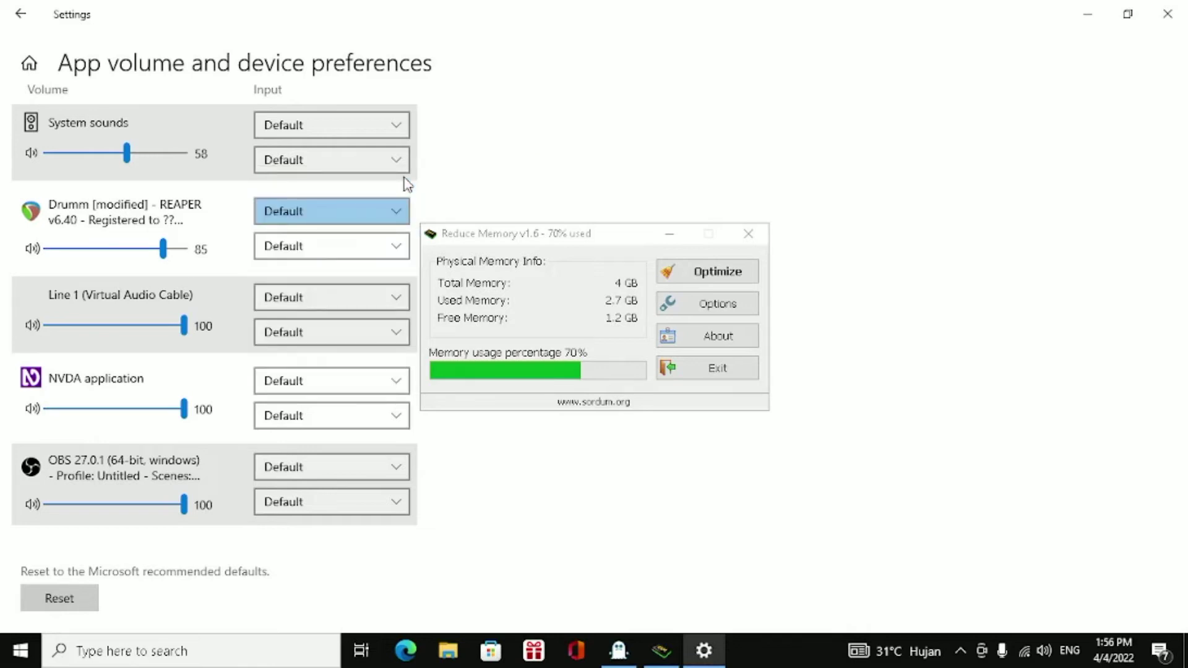
Switch to the REAPER window with the Drumm project and remove its loop/time selection.
key("alt+Tab")
key("alt+Tab")
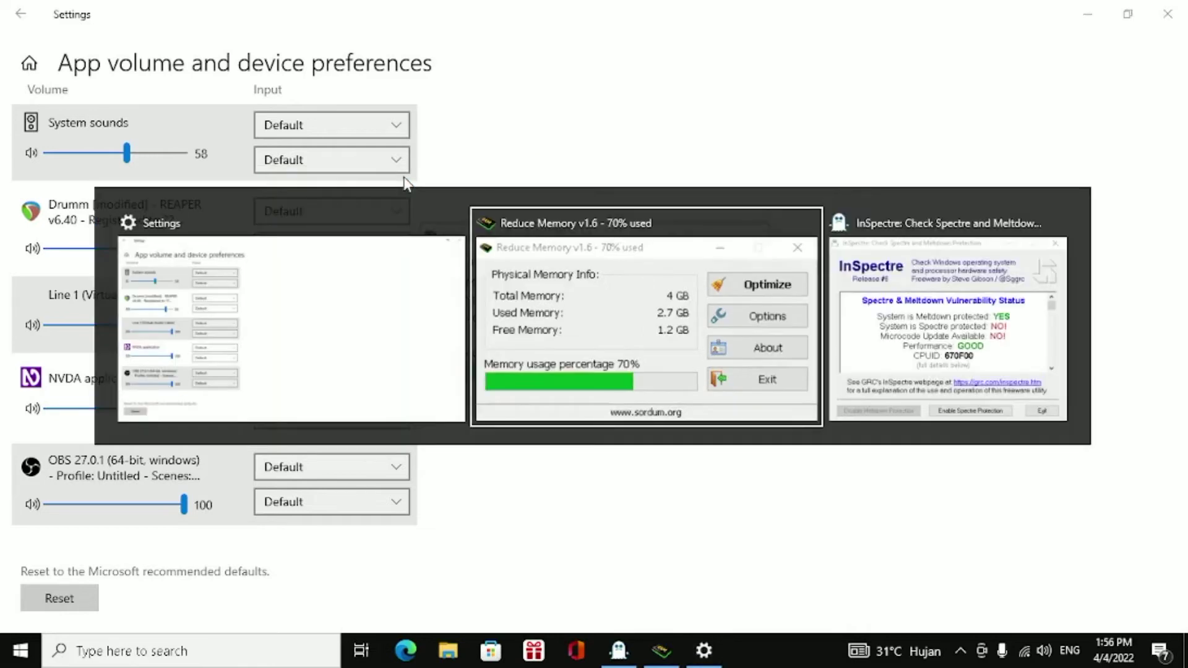
key("alt+Tab")
key("alt+Tab")
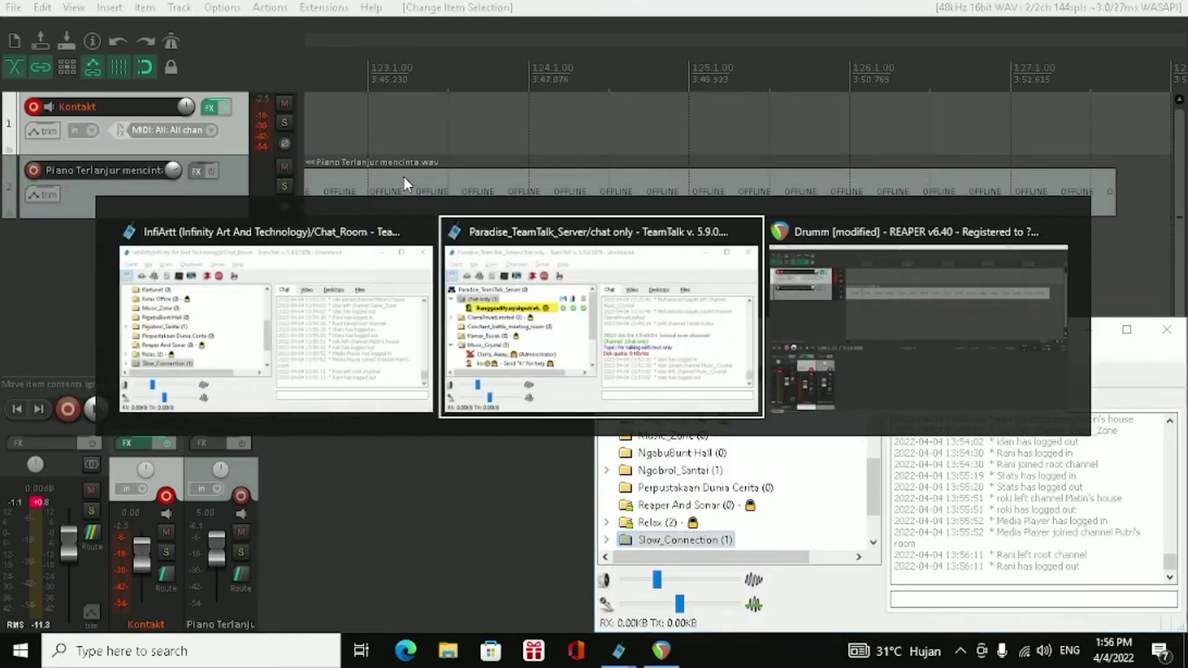
key("alt+Tab")
key("Escape")
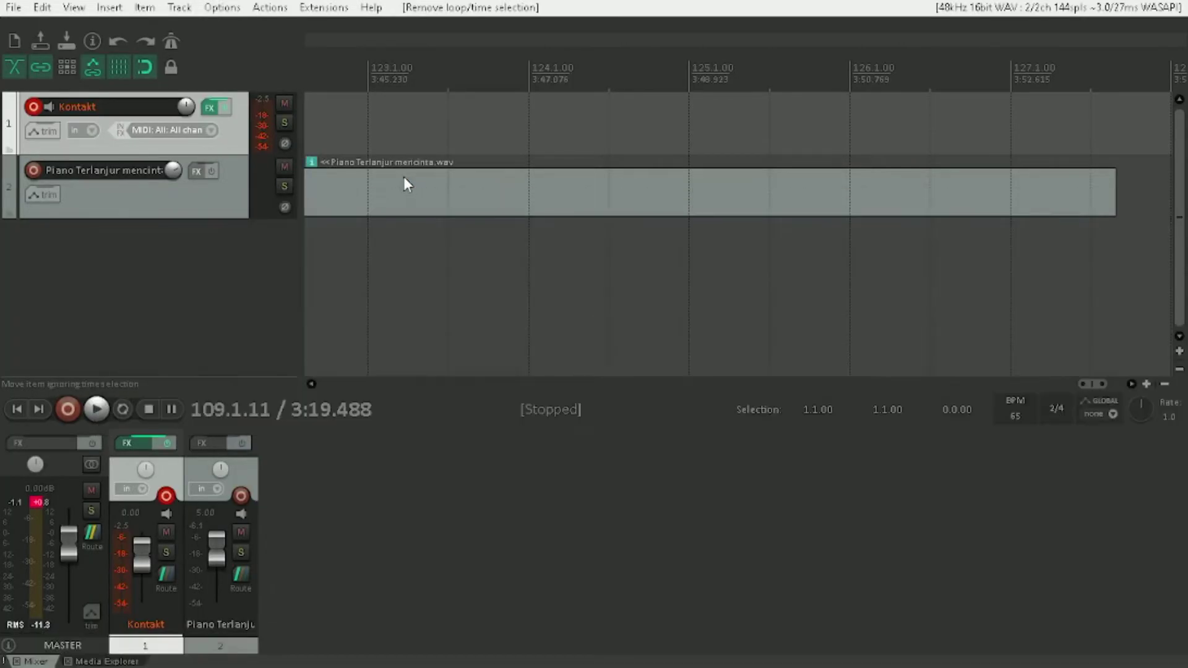
Close the REAPER window with the Drumm project and relaunch REAPER from its desktop shortcut with an empty project.
key("Up")
key("alt+F4")
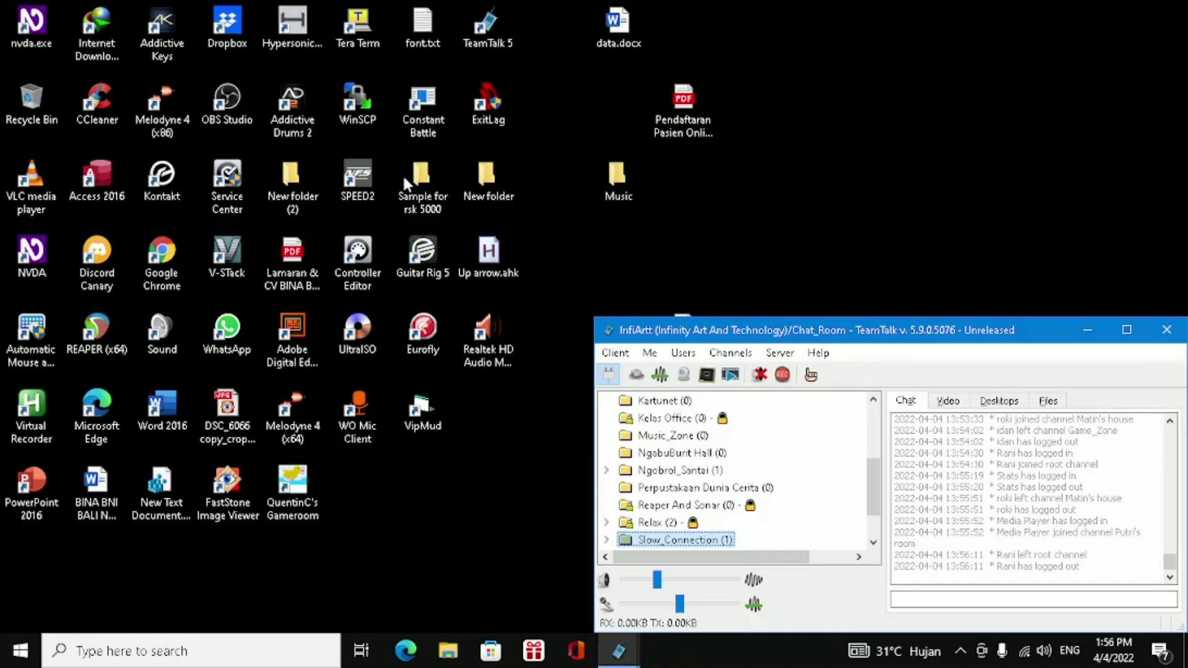
key("super+d")
key("r")
key("r")
key("r")
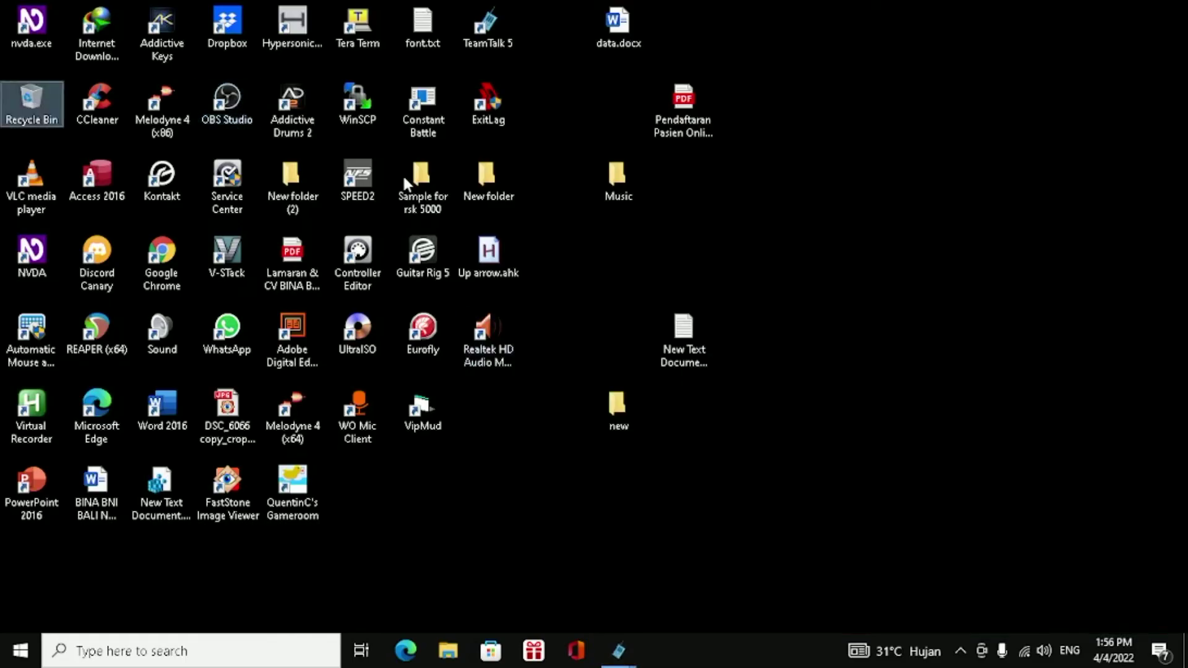
key("Return")
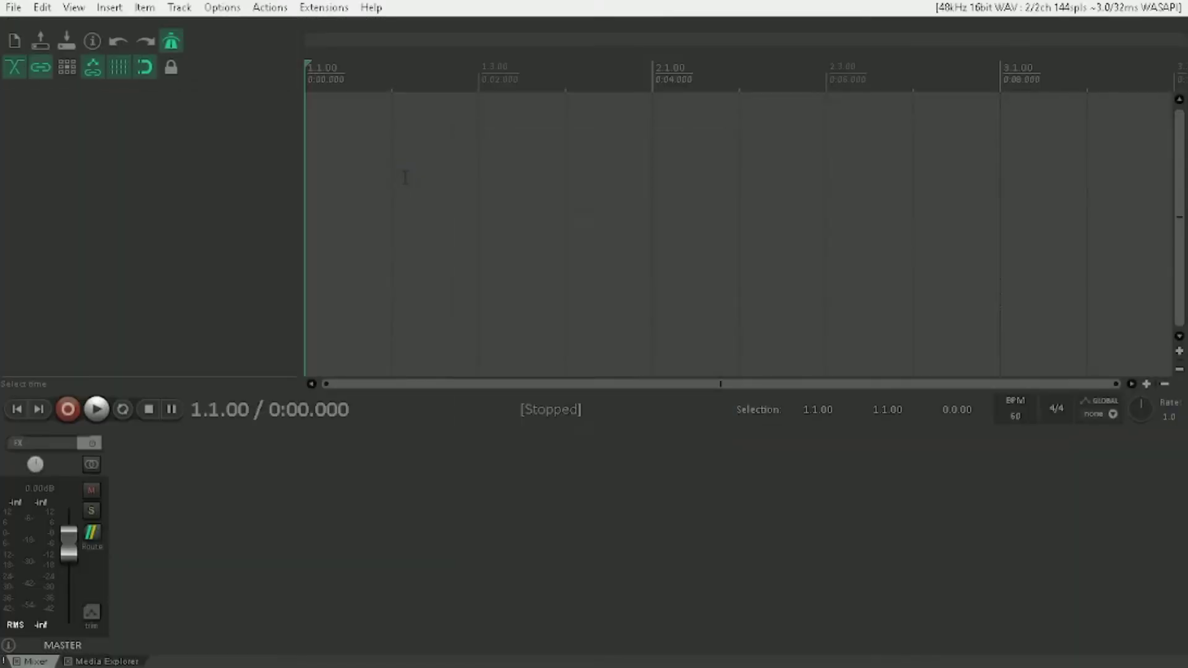
key("Escape")
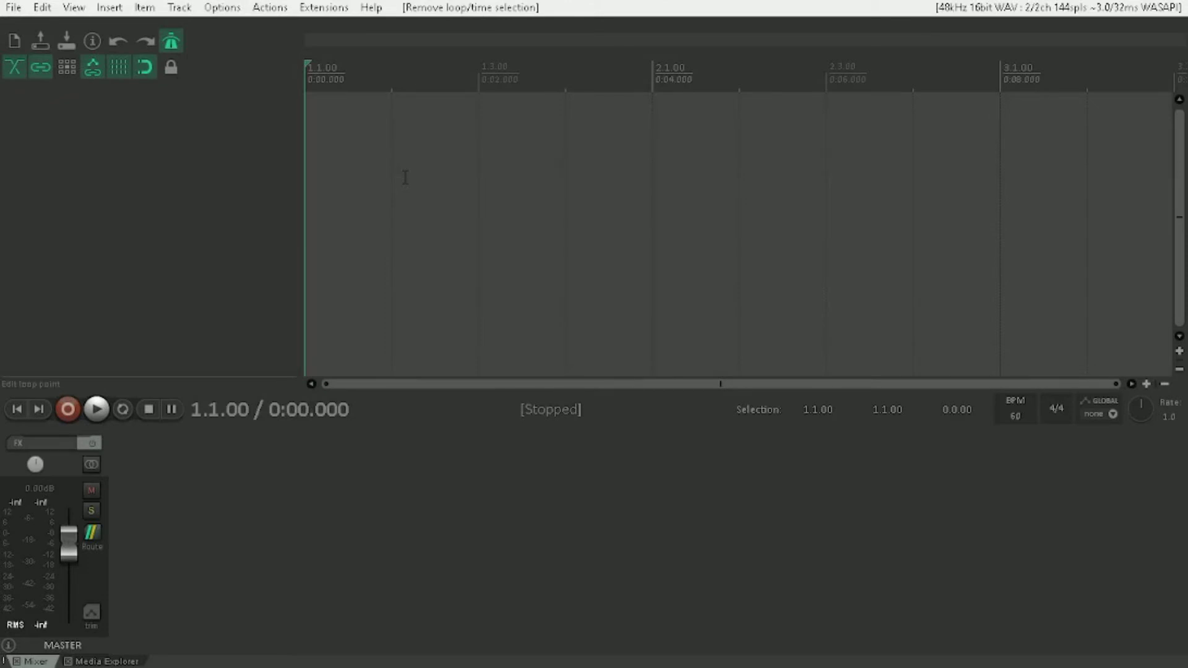
Open the audio device preferences and set the audio system to WaveOut.
key("ctrl+p")
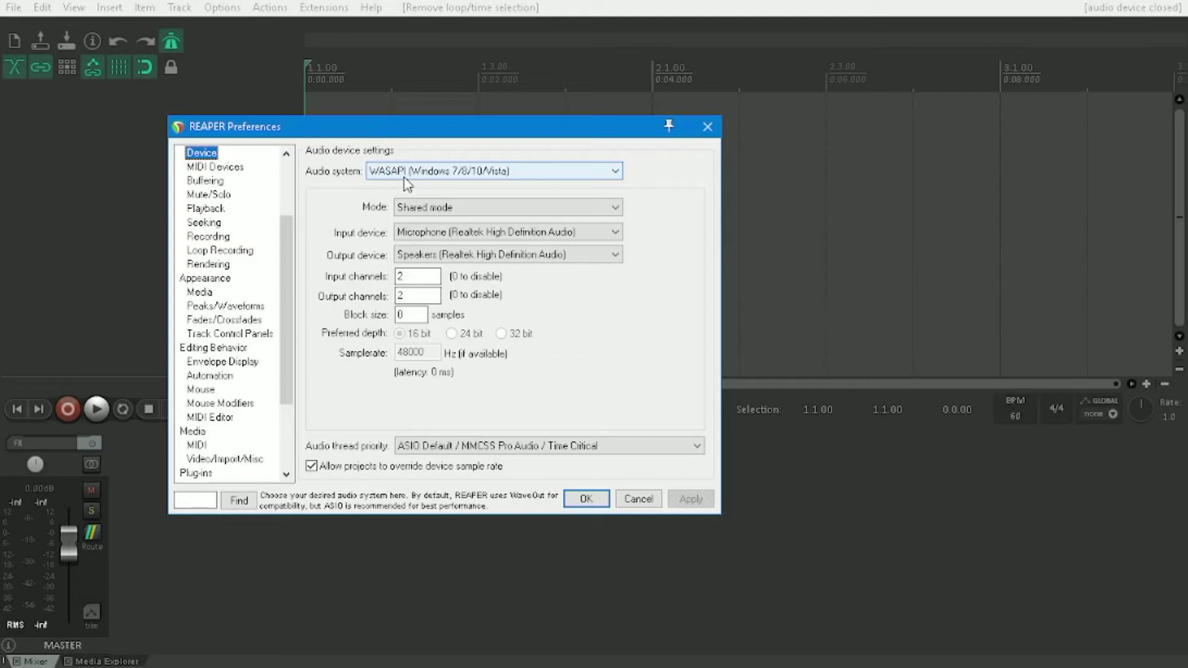
key("Tab")
key("Tab")
key("Tab")
key("Tab")
key("Down")
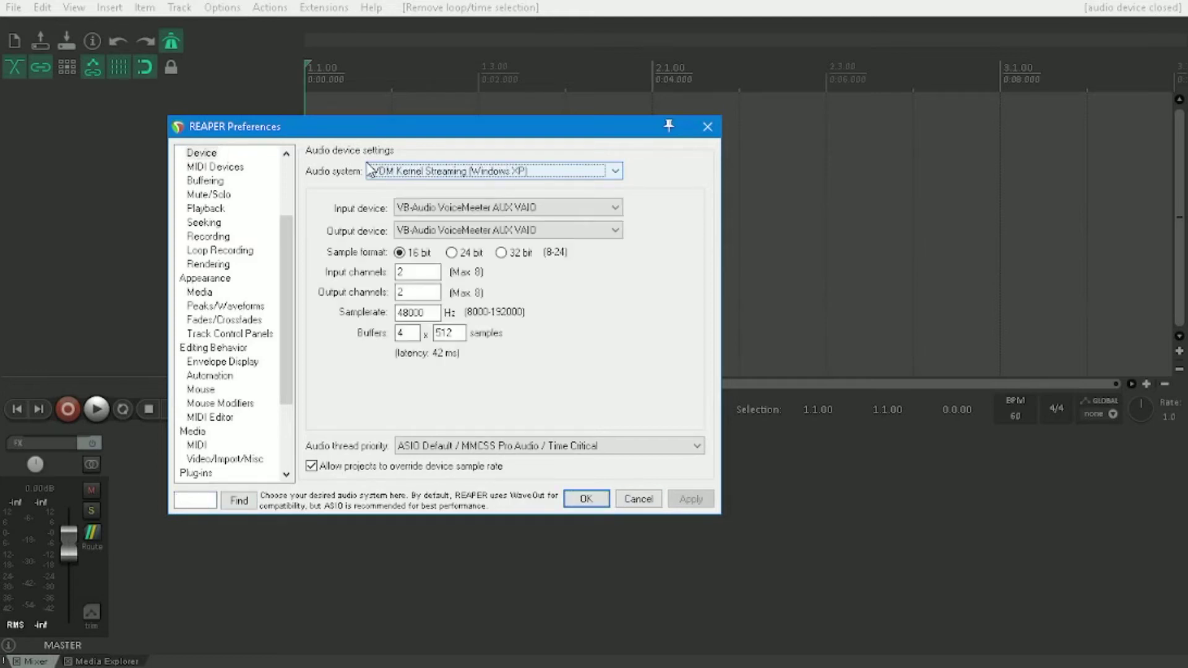
key("Down")
Set the WaveOut output device to the Realtek High Definition speakers.
key("Tab")
key("Tab")
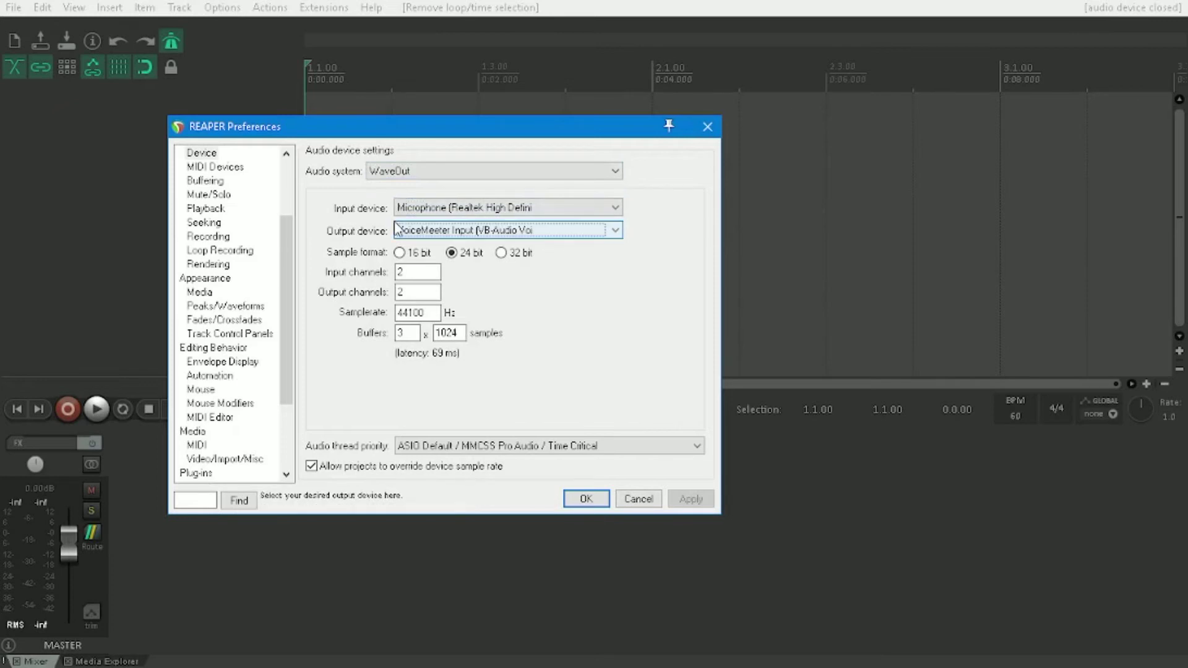
key("shift+Tab")
key("Tab")
key("Down")
Set the input device to Line 1 (Virtual Audio Cable) and accept the preferences.
key("shift+Tab")
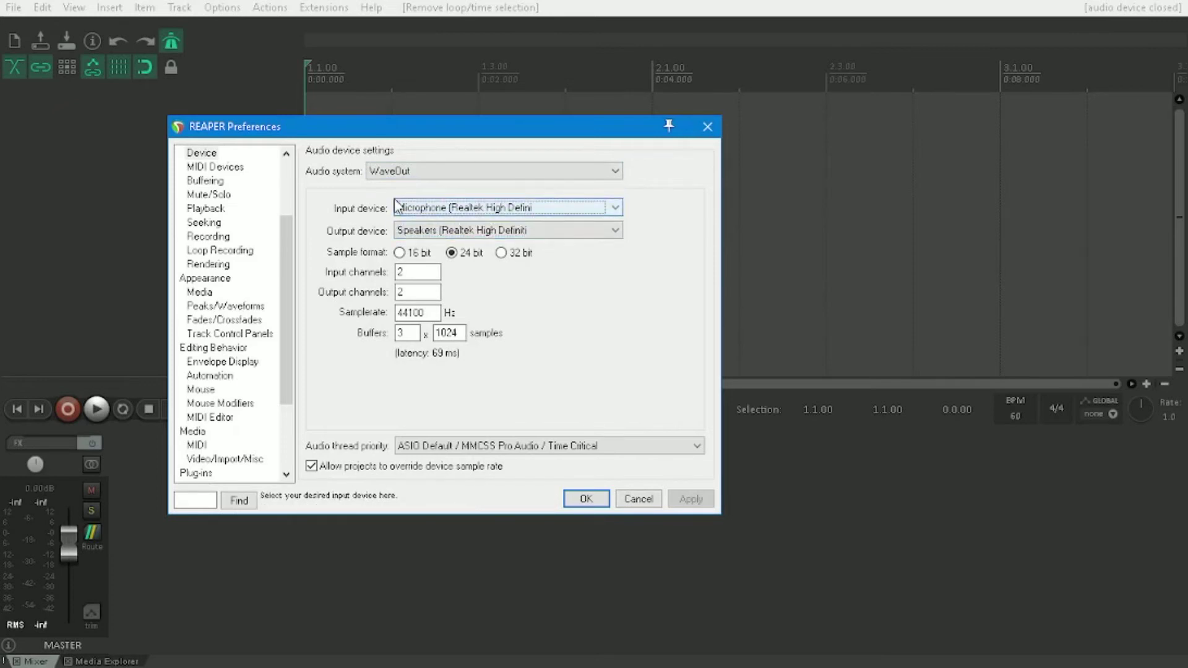
key("Down")
key("Up")
key("Up")
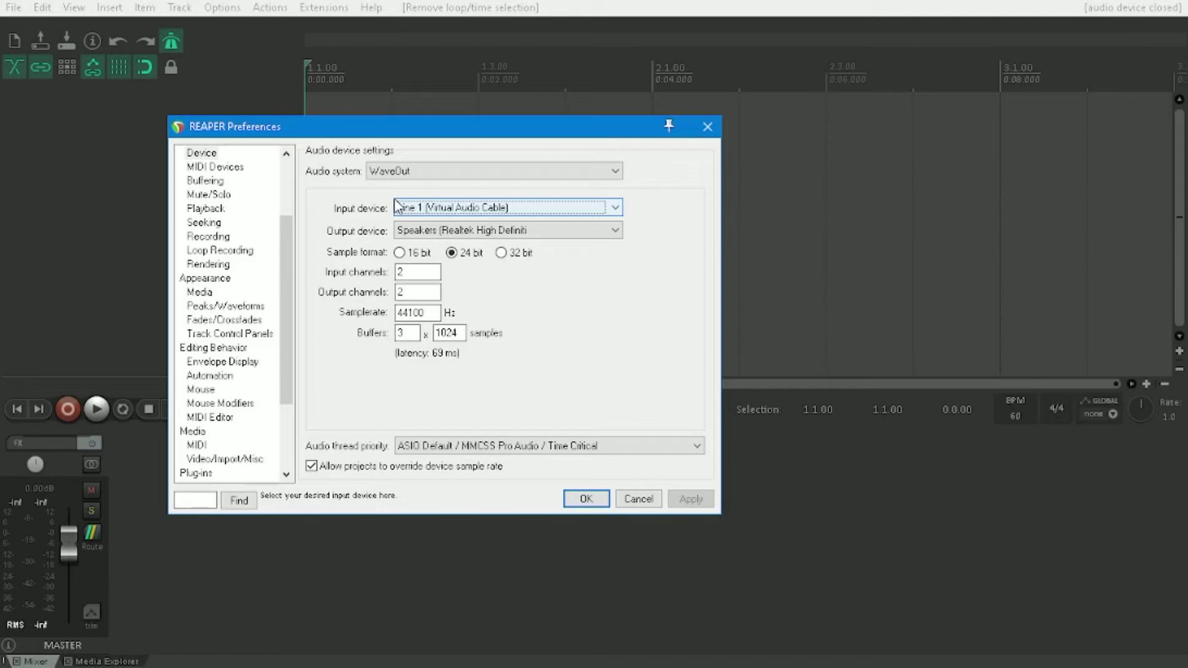
key("Return")
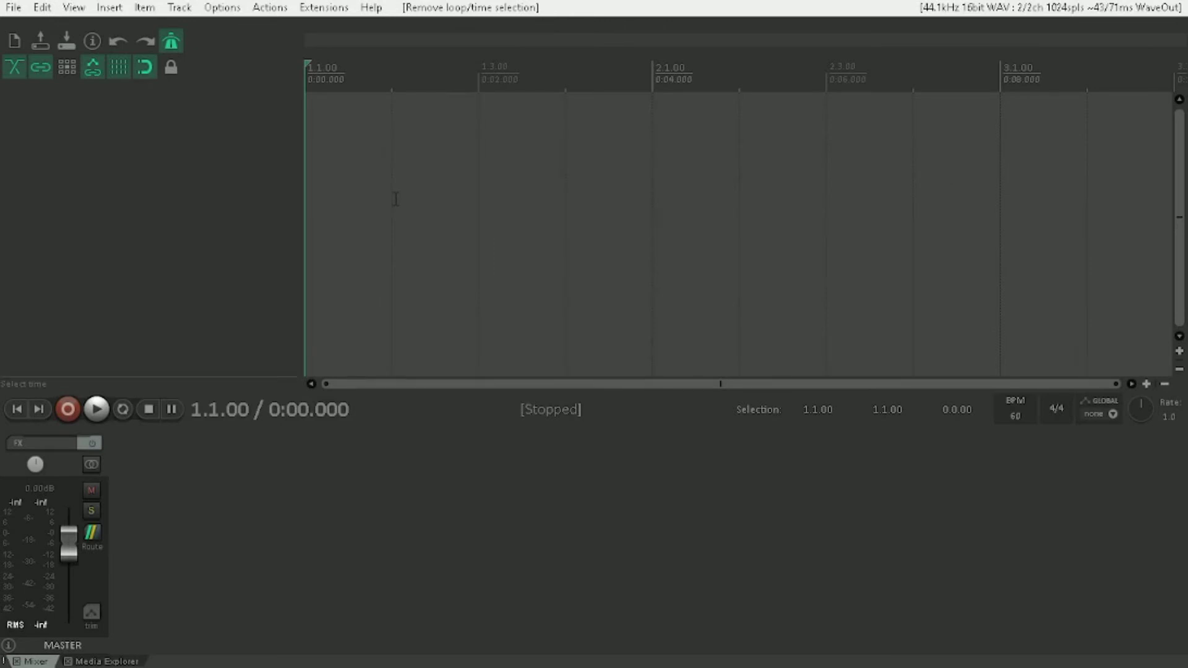
Open the audio folder inside the personal folder on drive E: in File Explorer.
key("super+r")
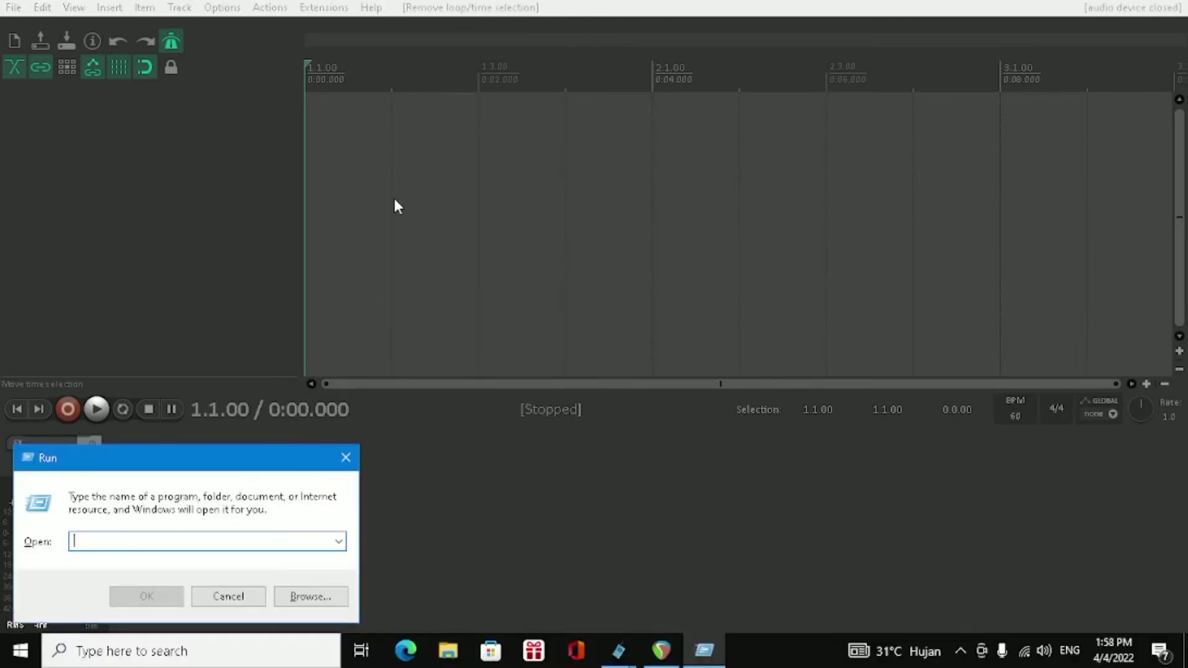
type("E:")
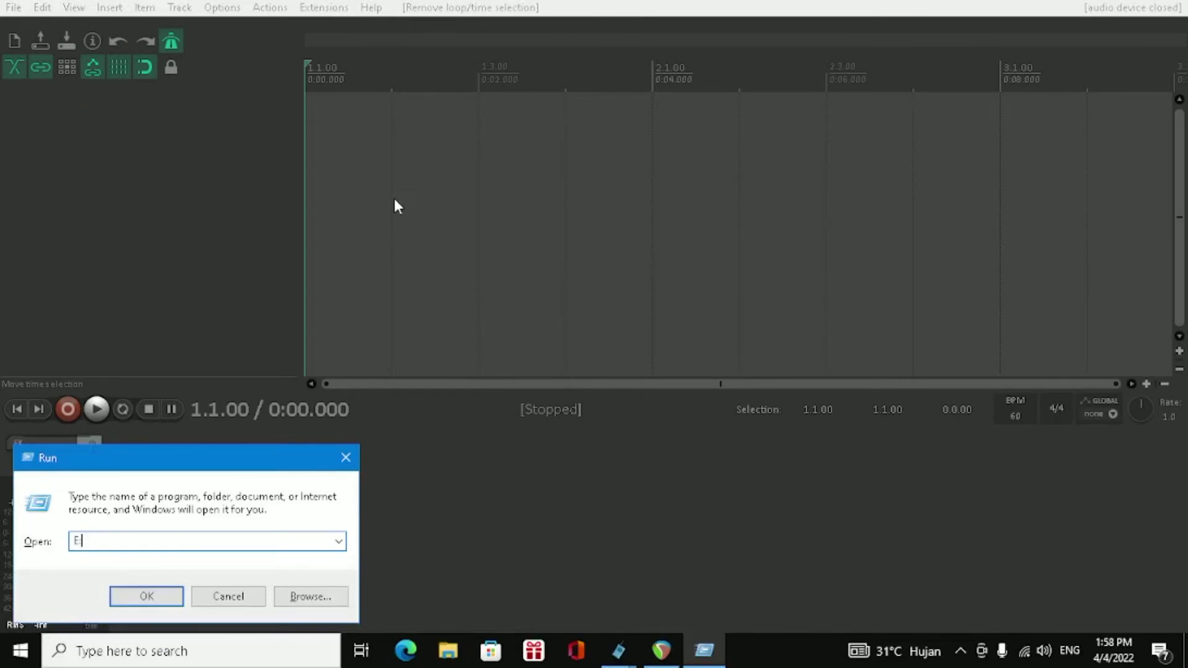
type("\\rangg")
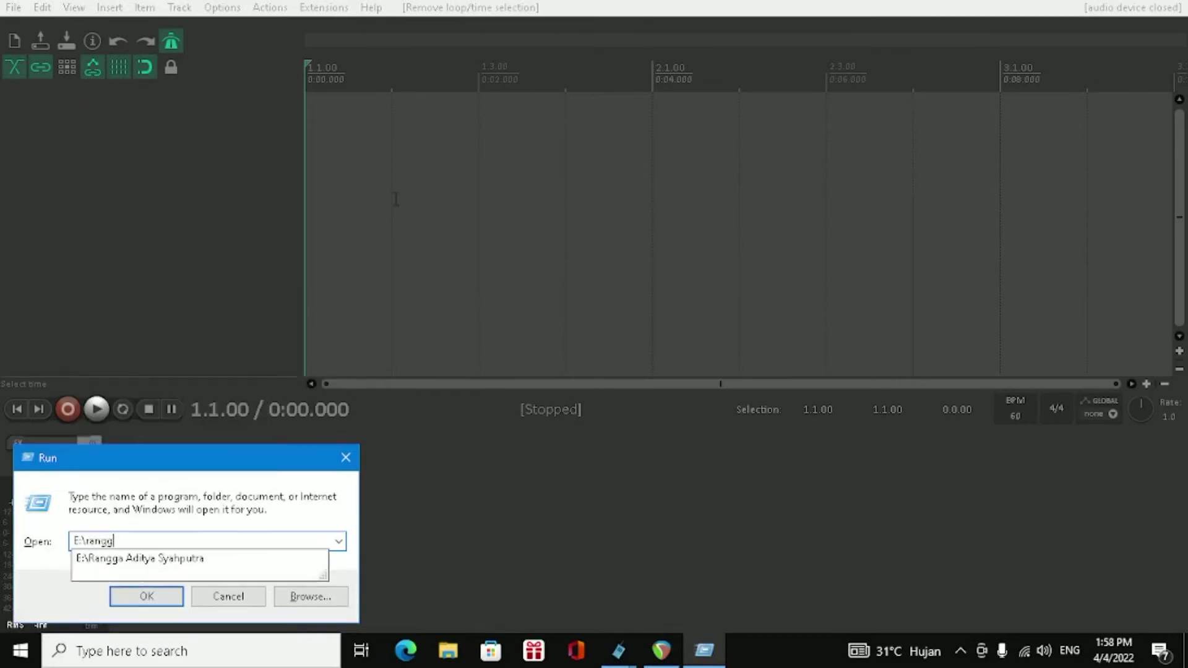
type("a aditya syahputra\\")
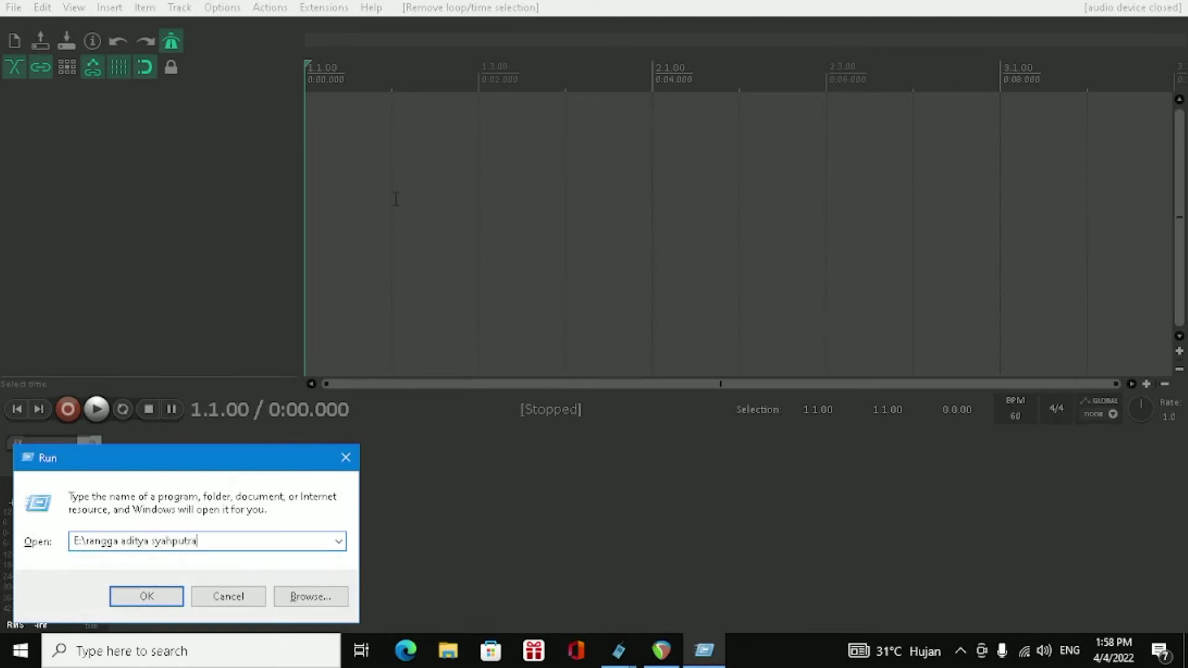
type("audio")
key("Return")
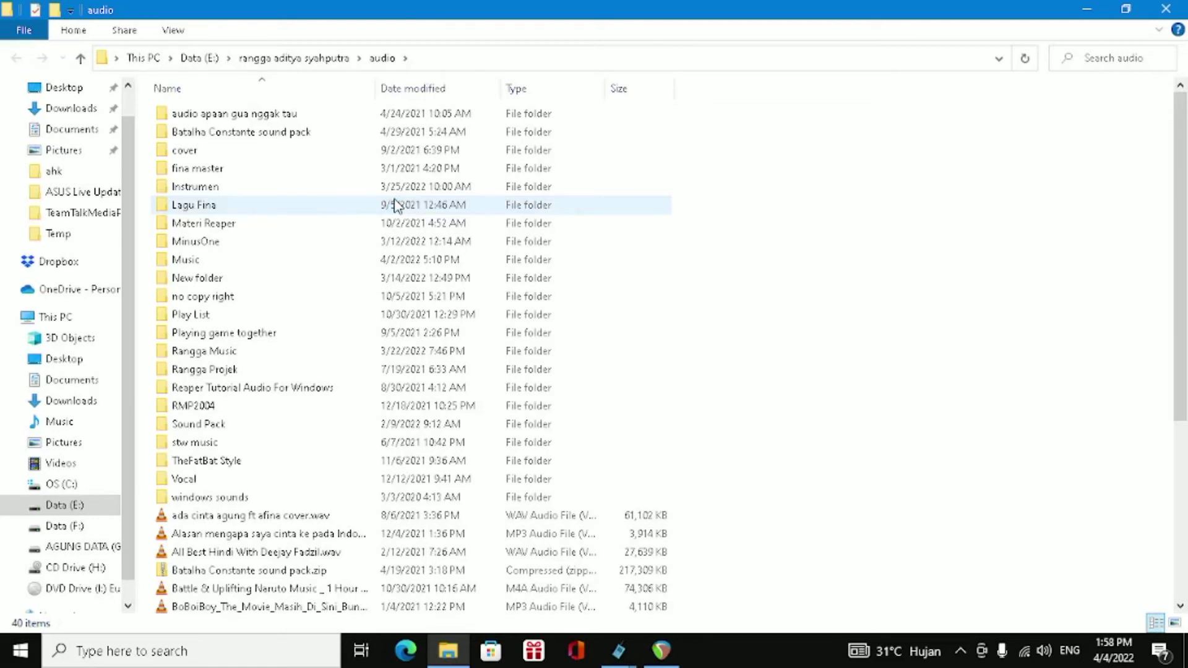
Open the owner's own music subfolder and play Ras production - Scale on c.mp3 in VLC.
key("r")
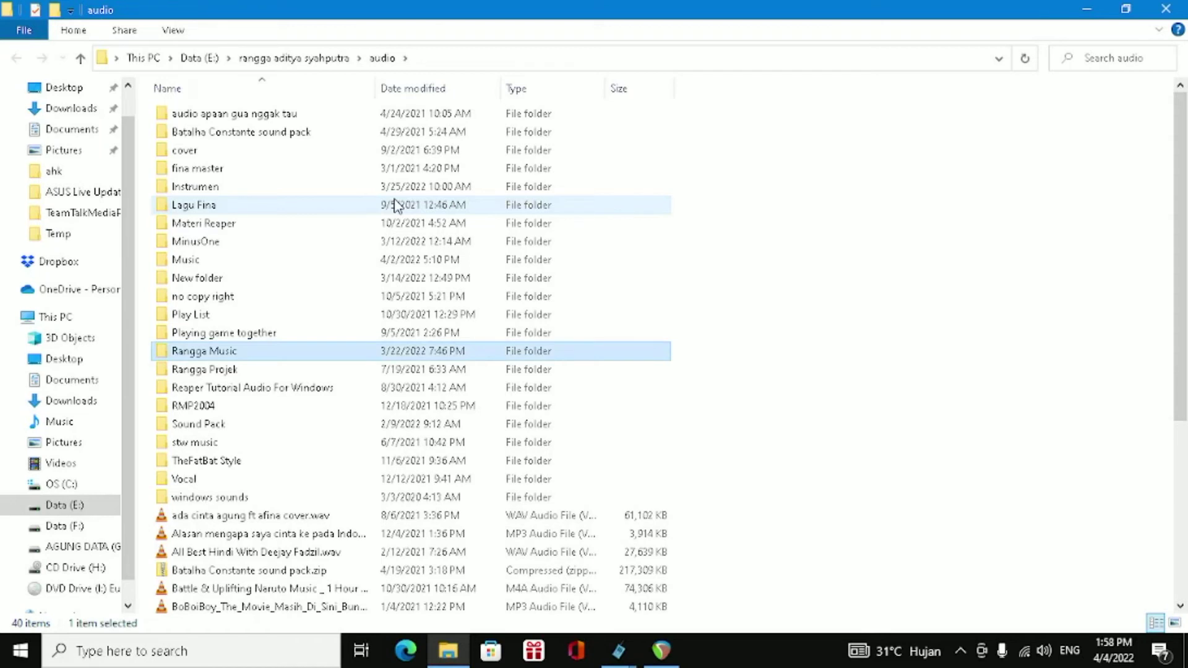
key("Return")
key("r")
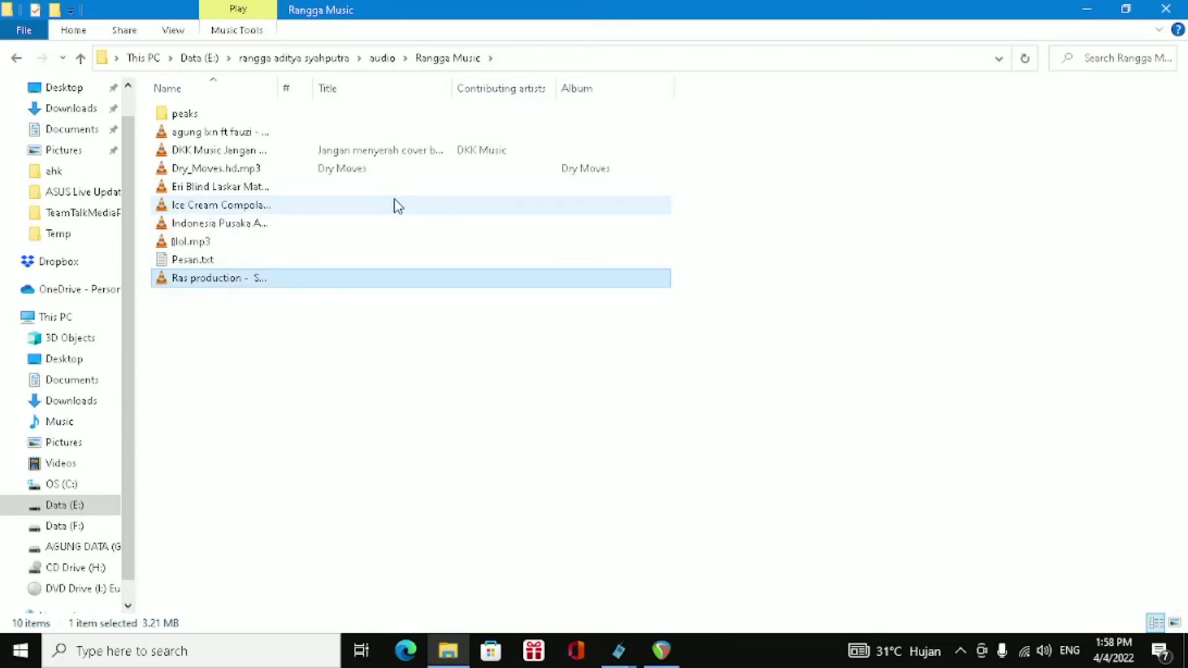
key("Up")
key("Up")
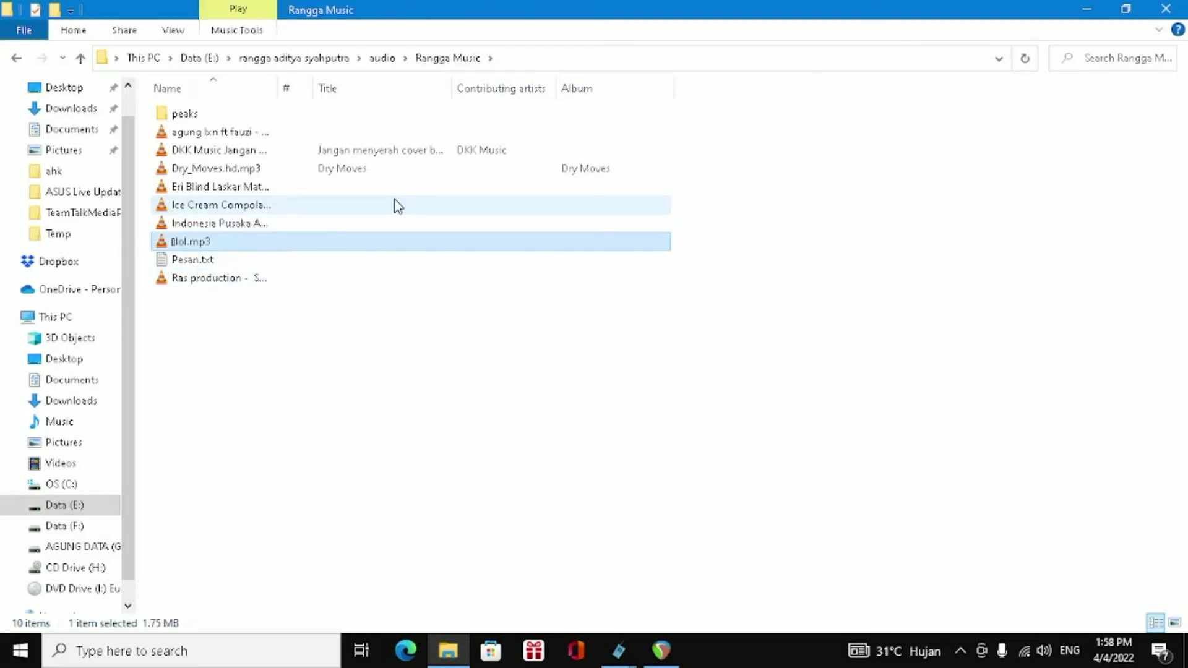
key("Down")
key("Down")
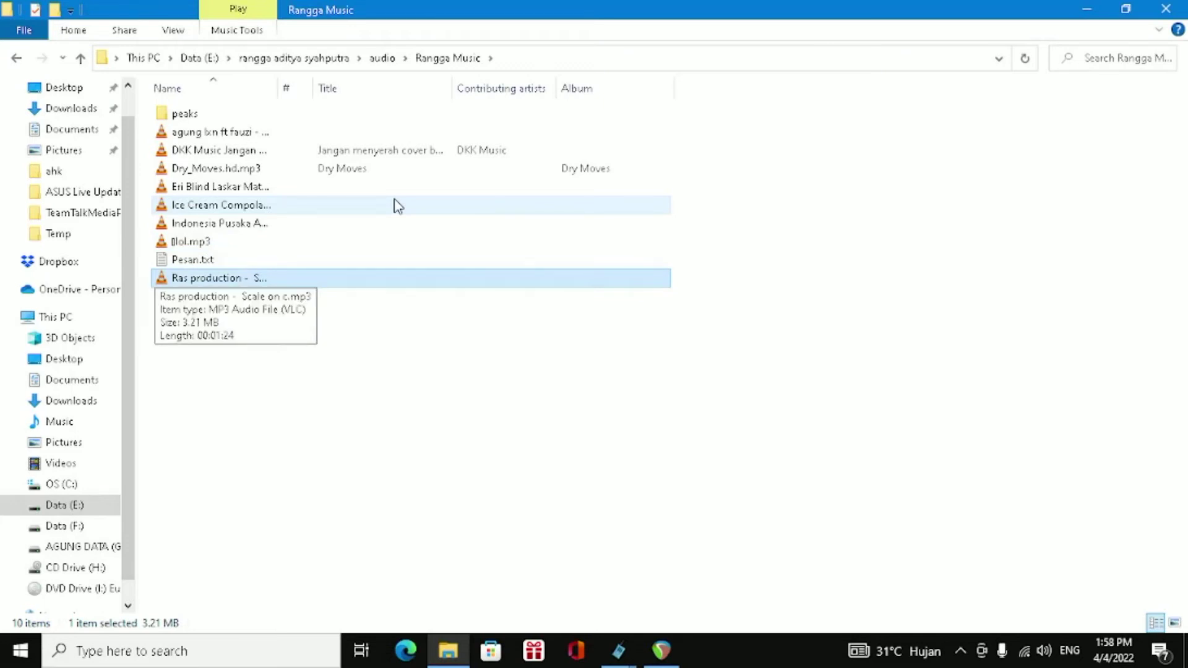
key("Return")
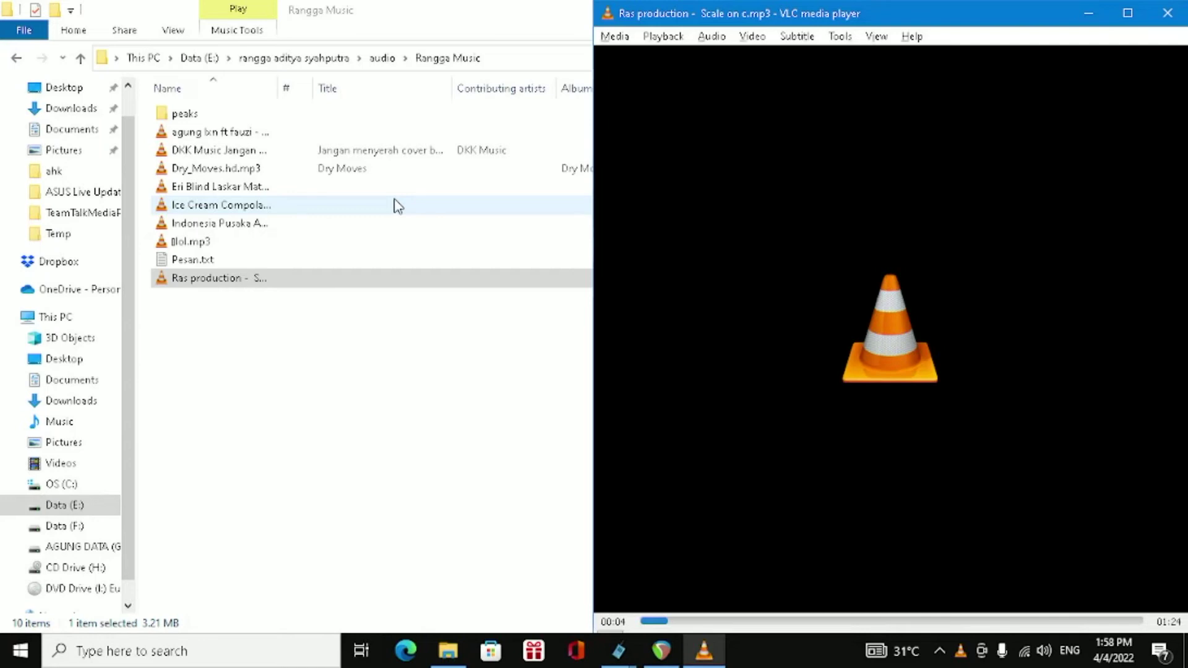
Show the desktop and launch games\stw\stw.exe from the personal folder on drive E:.
key("alt+Tab")
key("super+d")
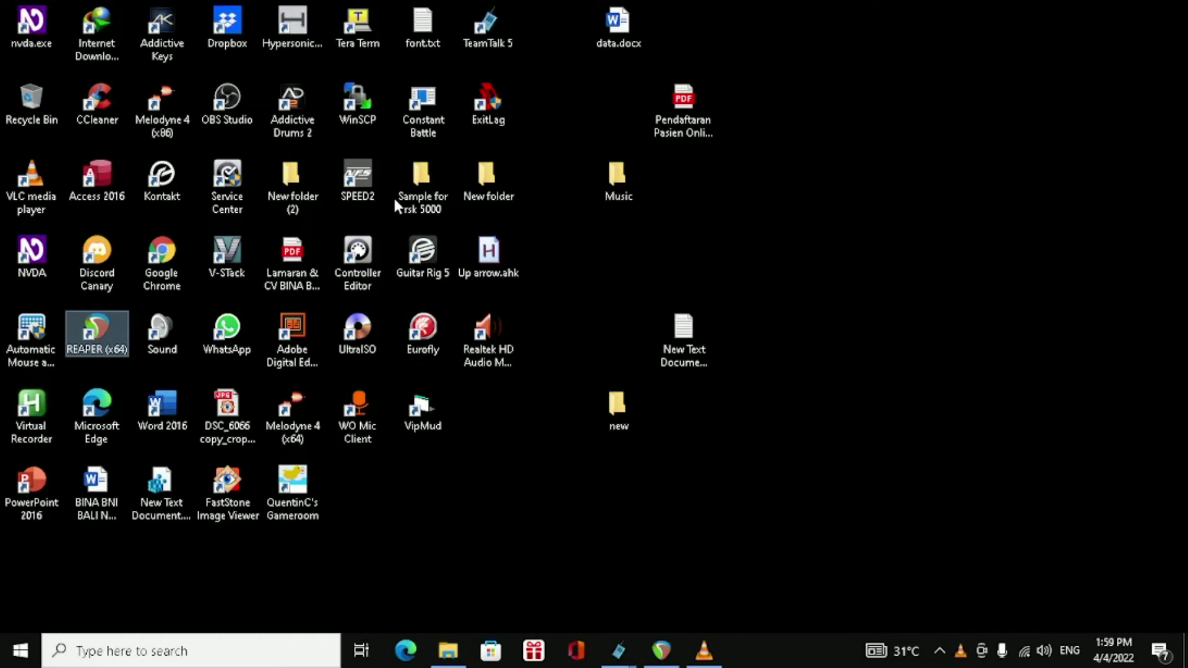
key("super+r")
type("E:\r")
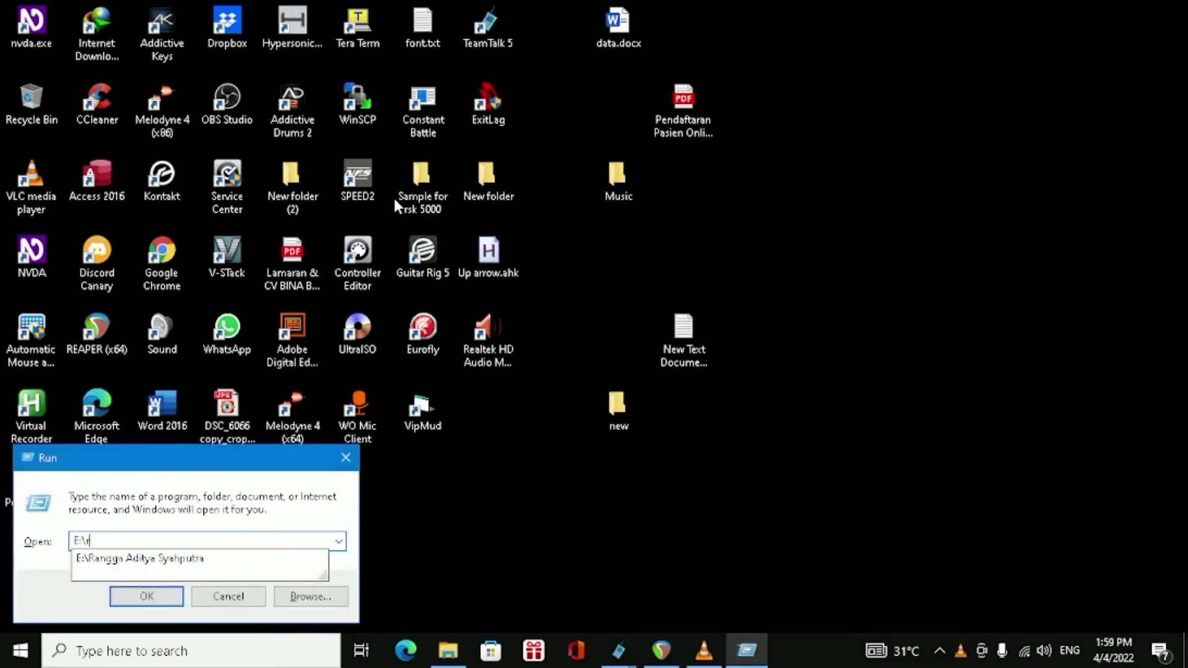
type("angga aditya syahputra\\game")
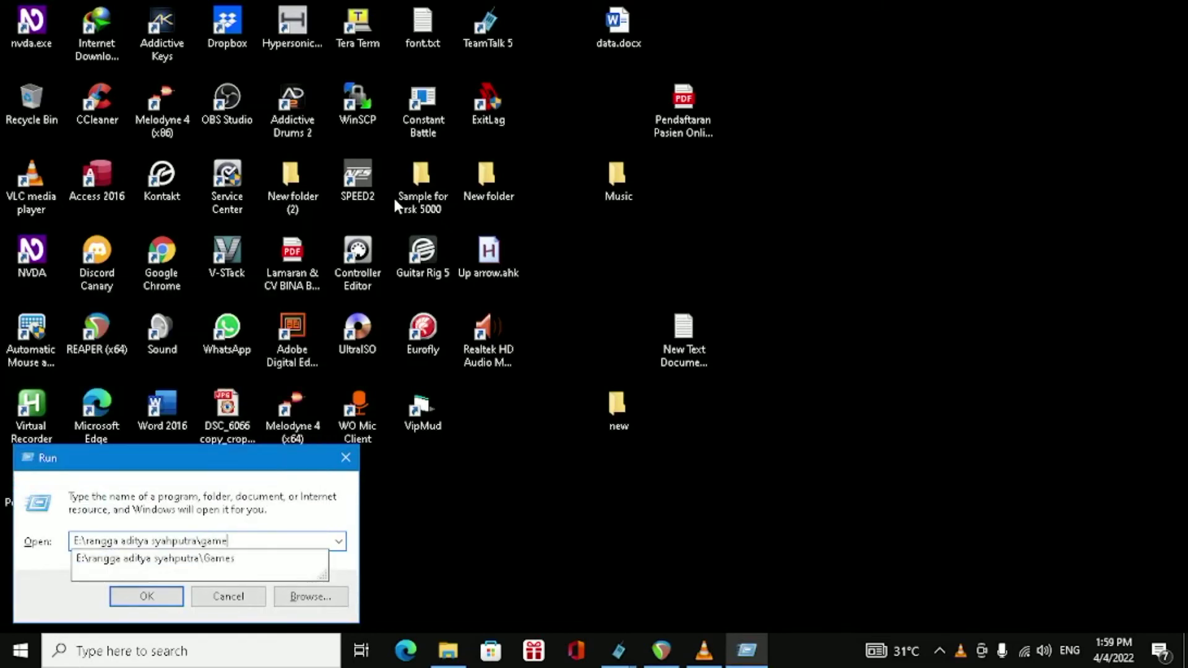
type("s\\stw\\stw.exe")
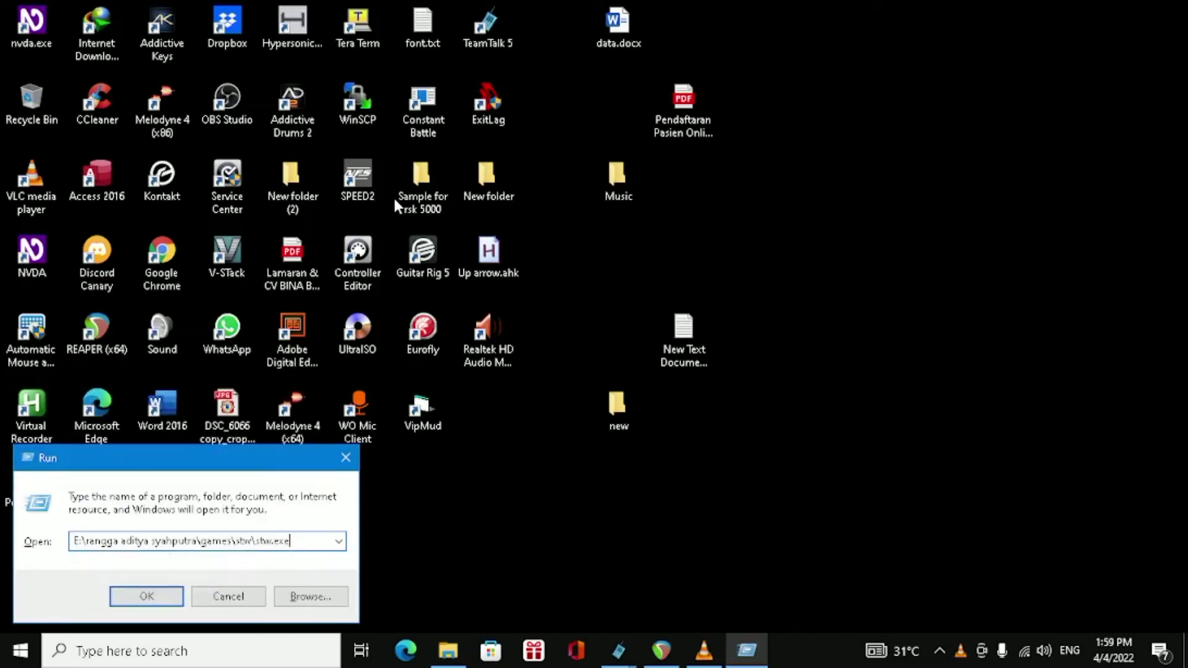
key("Return")
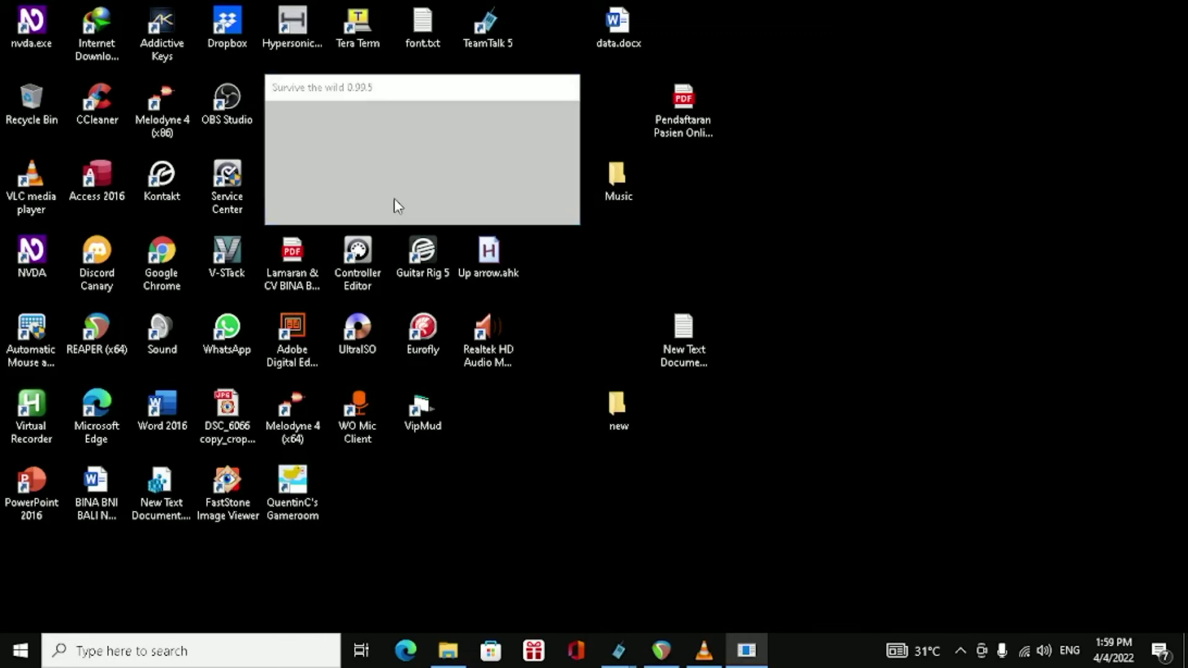
Switch back to REAPER, insert an unnamed track, arm it for recording and change its record monitoring mode.
key("alt+Tab")
key("alt+Tab")
key("alt+Tab")
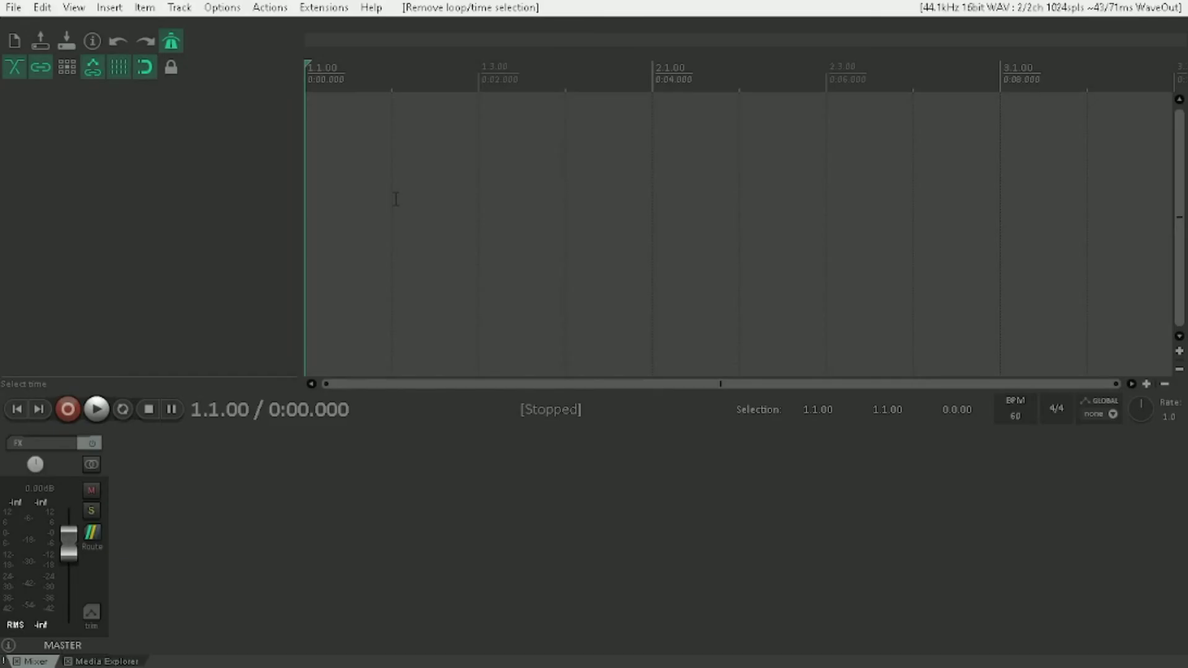
key("ctrl+t")
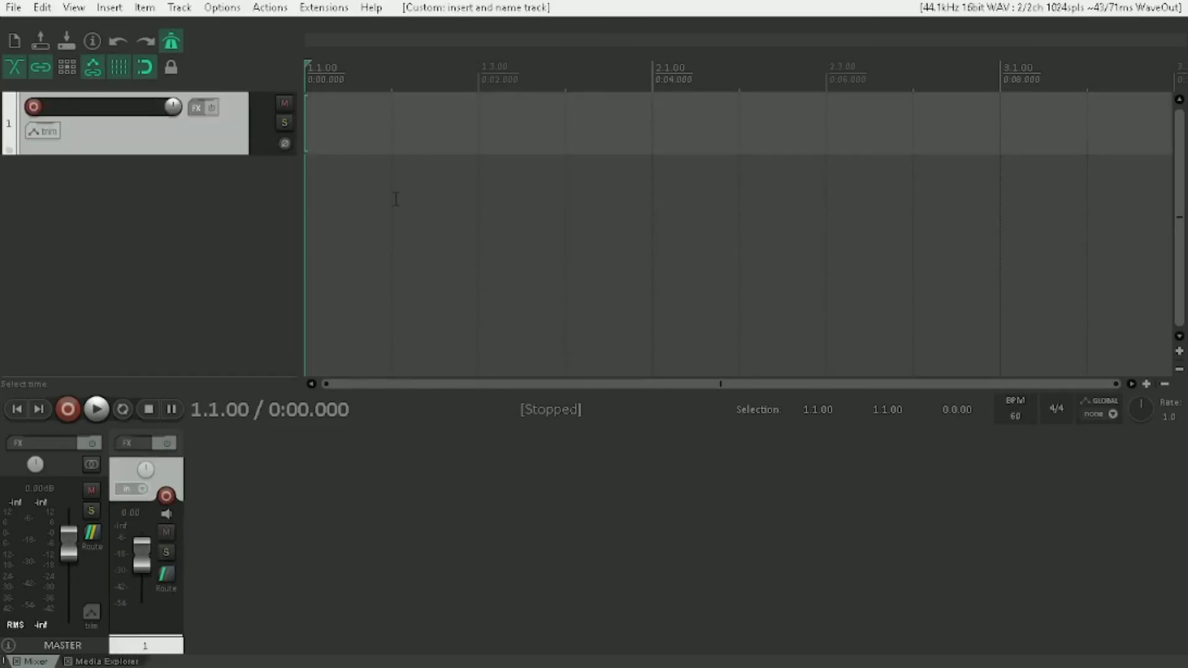
key("F7")
key("F8")
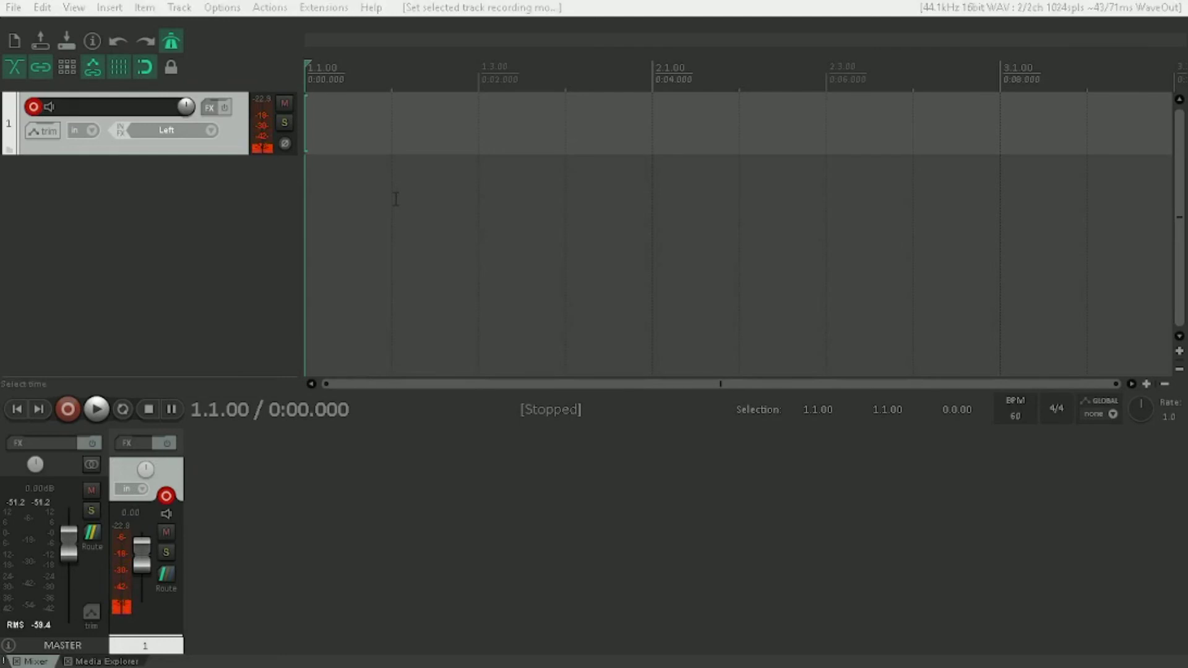
Check the audio output device in the screen reader's synthesizer settings and keep the Realtek speakers.
key("ctrl+Insert+s")
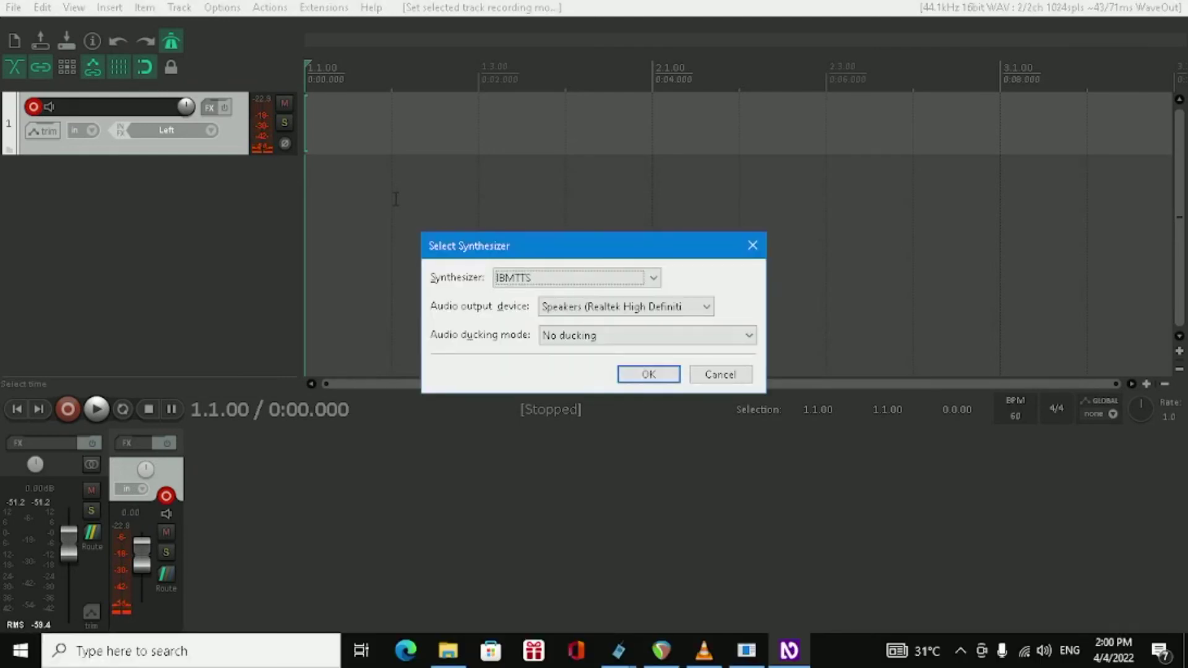
key("Tab")
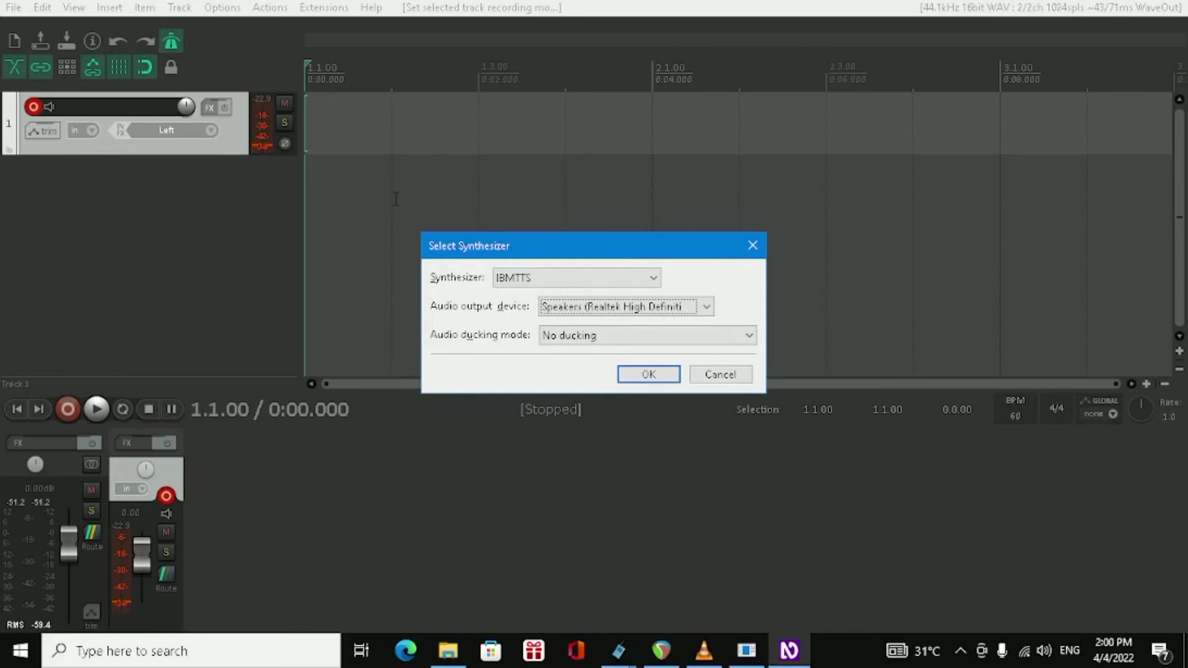
key("Return")
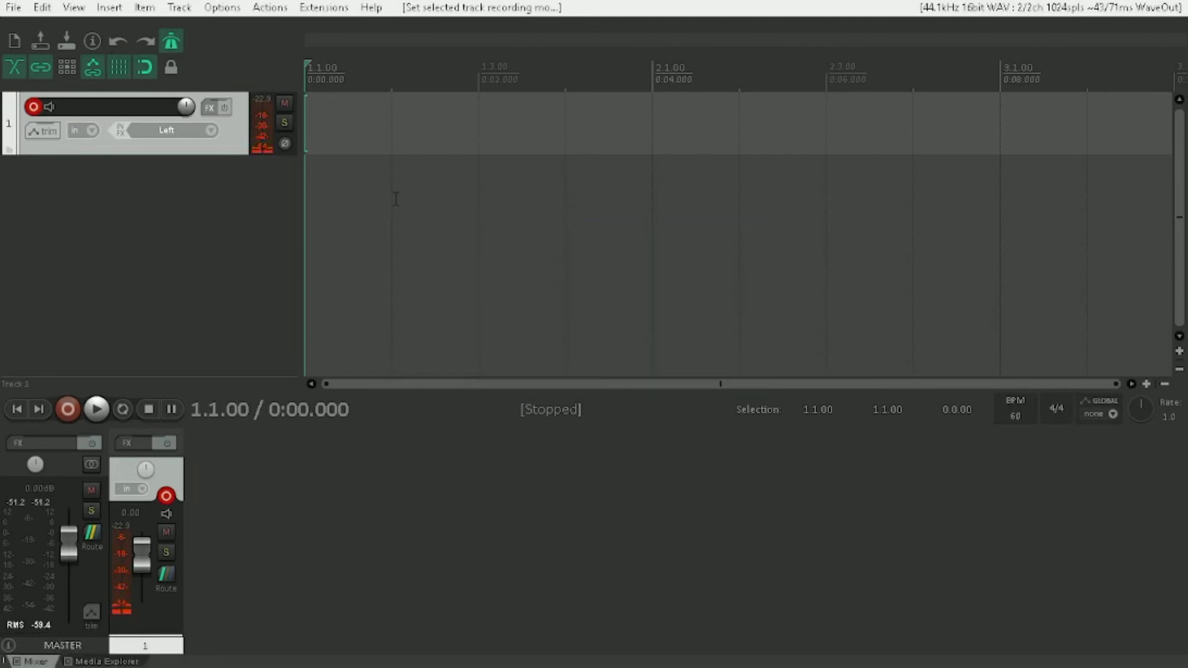
Start recording on the armed track and bring the Survive the wild and VLC windows forward in turn.
key("ctrl+r")
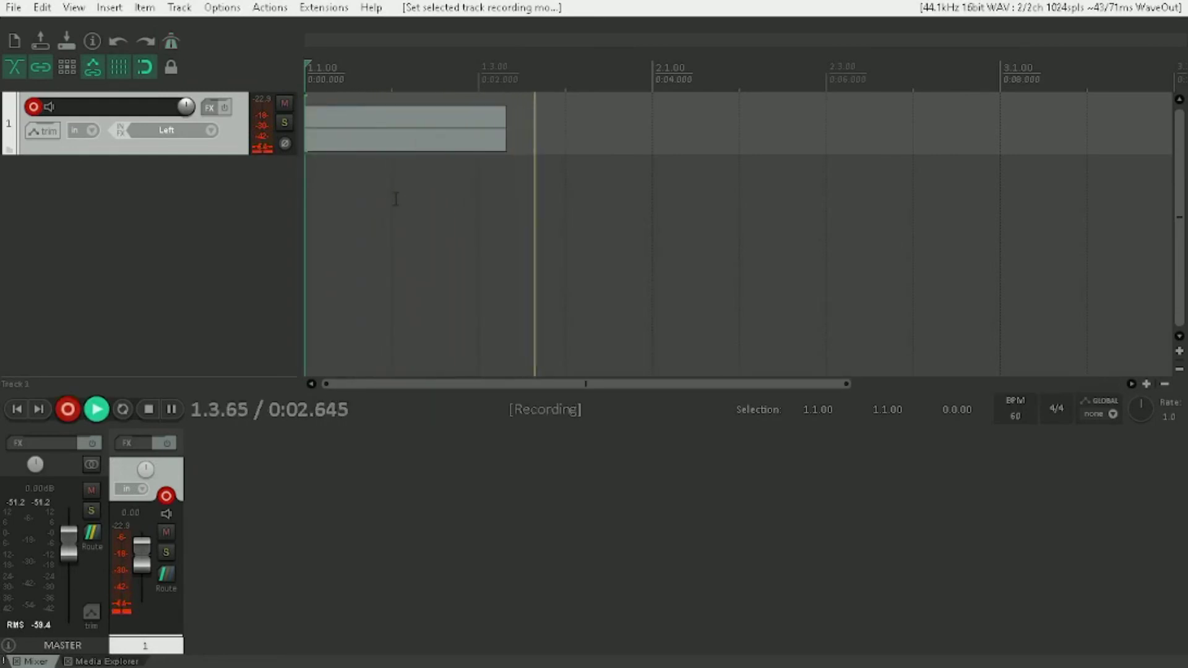
key("alt+Tab")
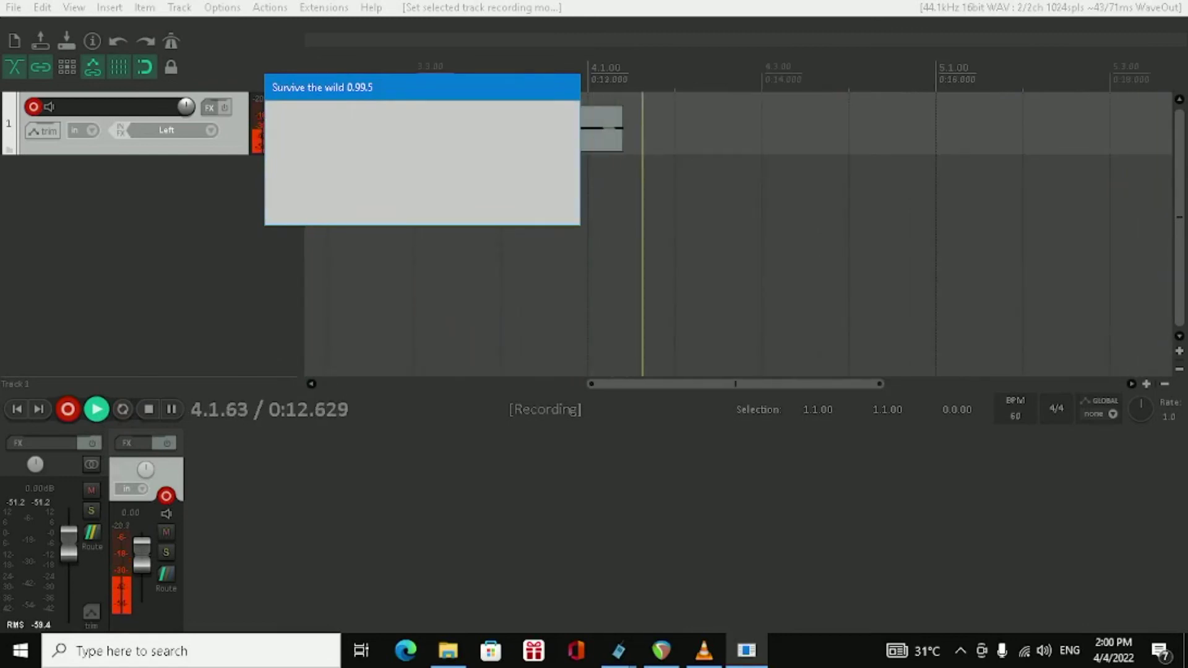
key("alt+Tab")
key("alt+Tab")
key("alt+Tab")
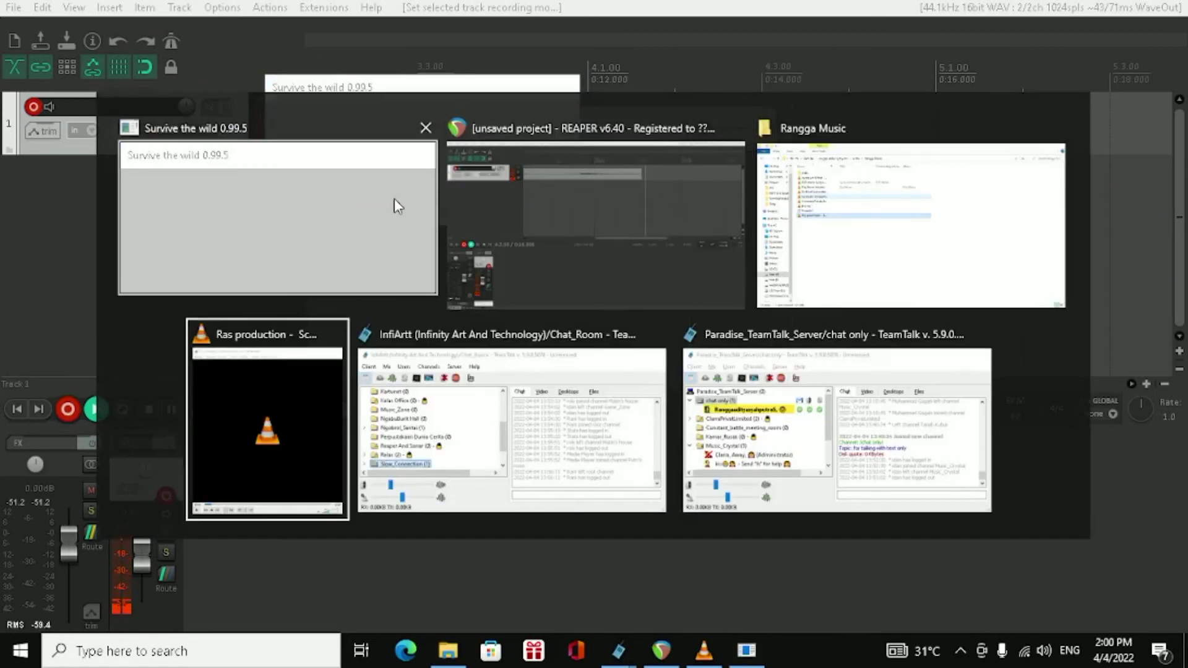
key("alt+Tab")
key("alt+shift+Tab")
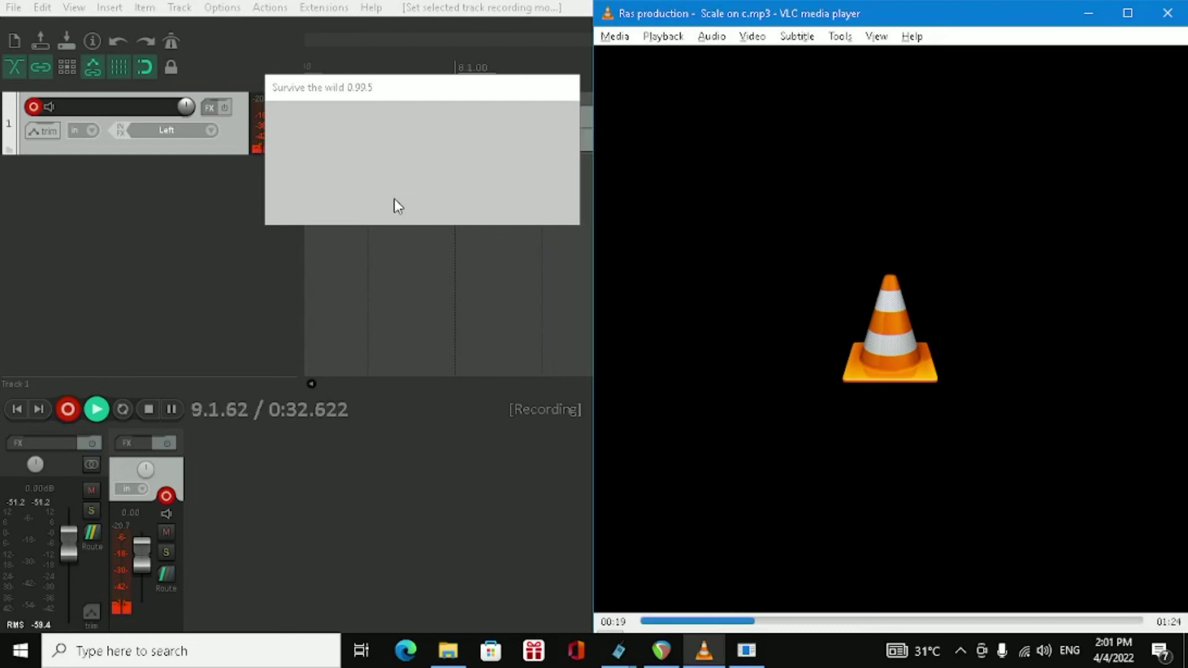
Switch back to the REAPER project and stop the running recording on track 1.
key("alt+Tab")
key("alt+Tab")
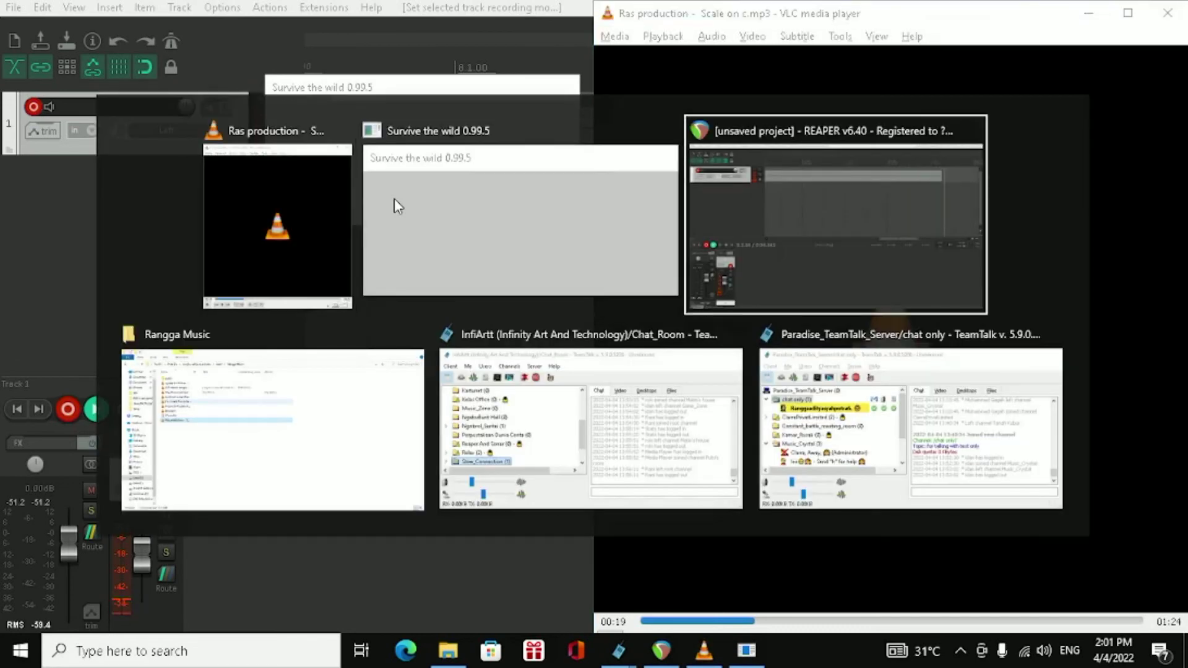
key("space")
key("space")
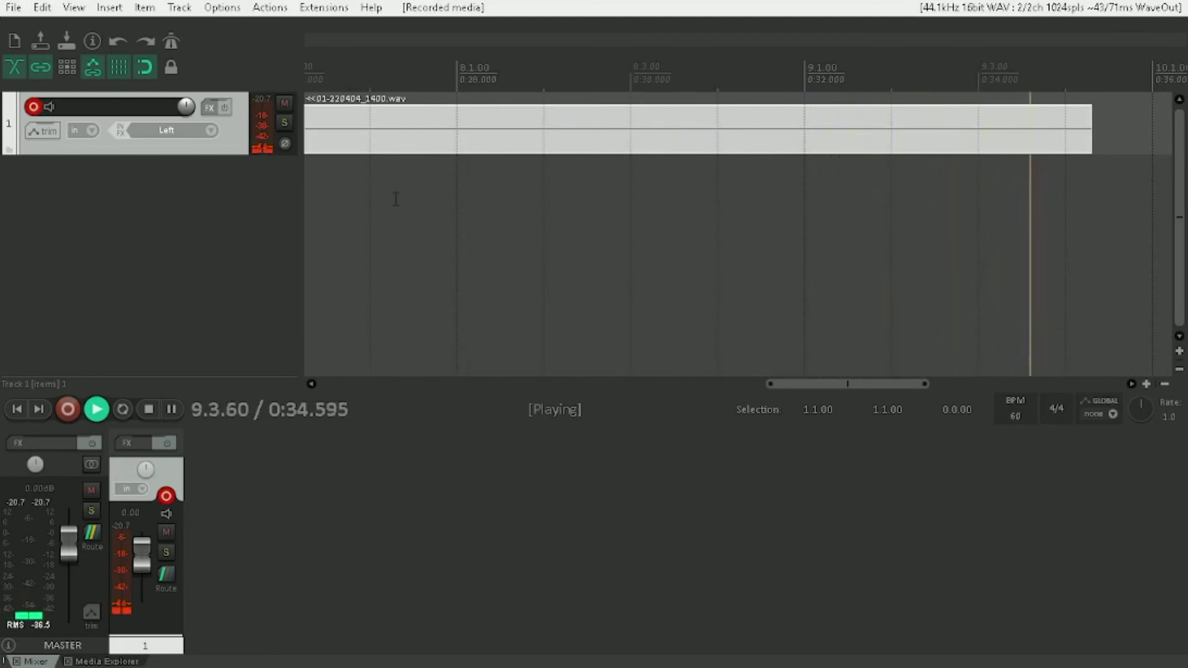
Play back the recorded audio on track 1, return to the project start, replay it from there and stop playback.
key("space")
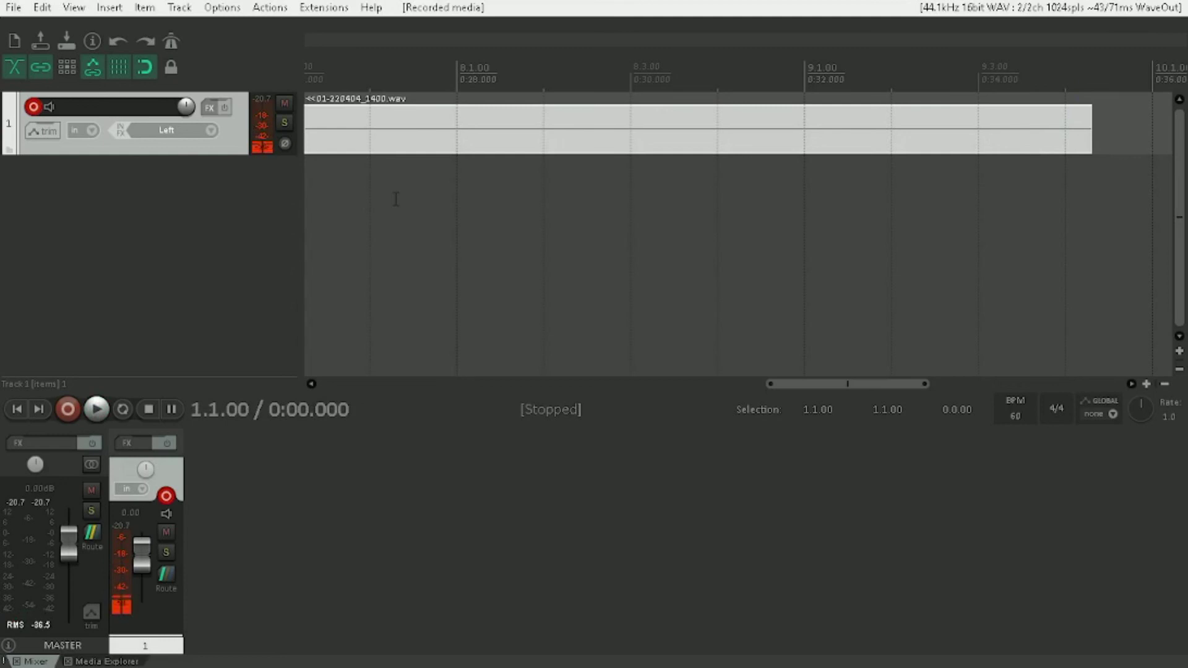
key("Home")
key("space")
key("space")
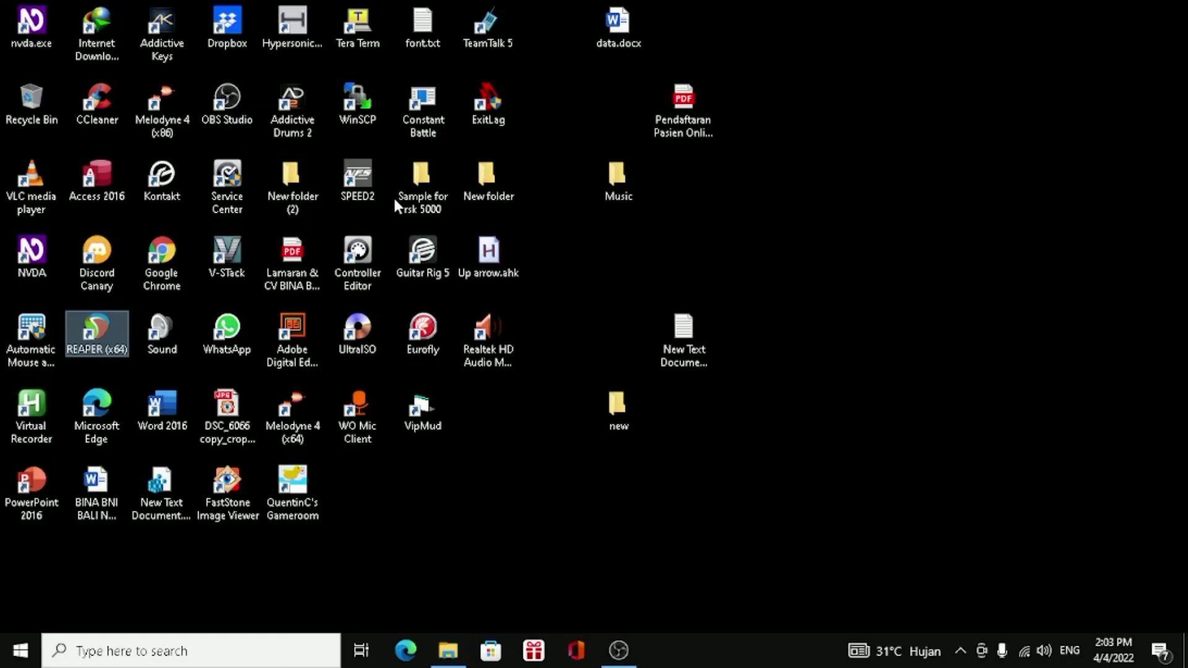
Switch between the OBS and Videos folder windows and leave OBS with its recording controls in front.
key("alt+Tab")
left_click(397, 204)
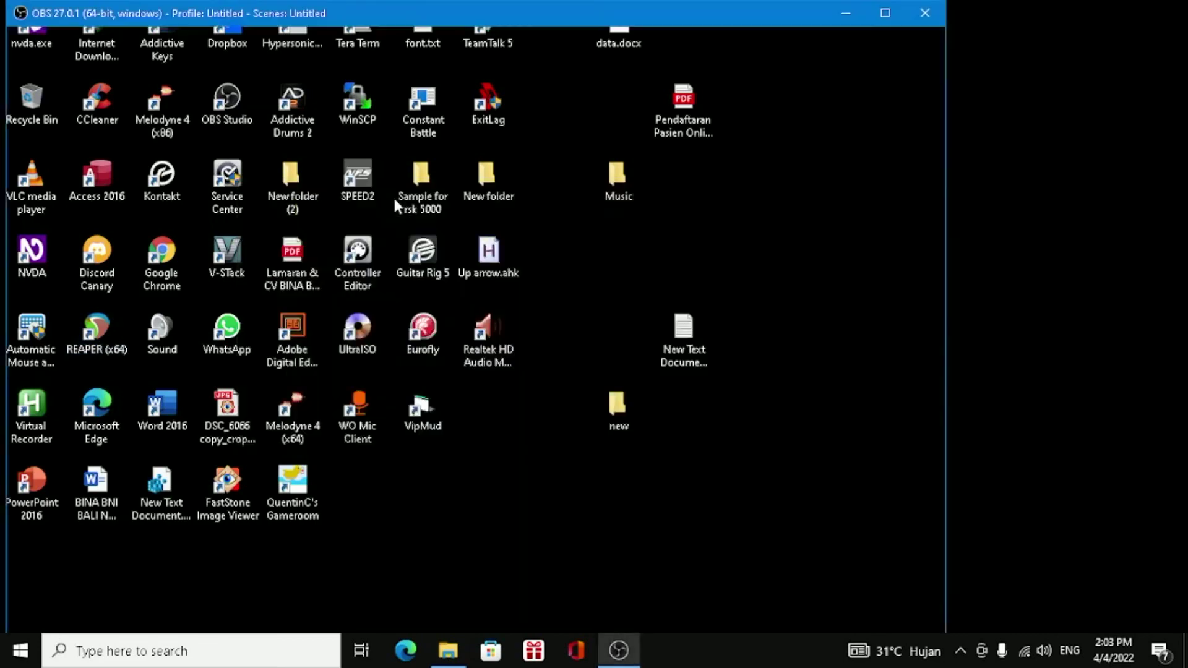
key("alt+Tab")
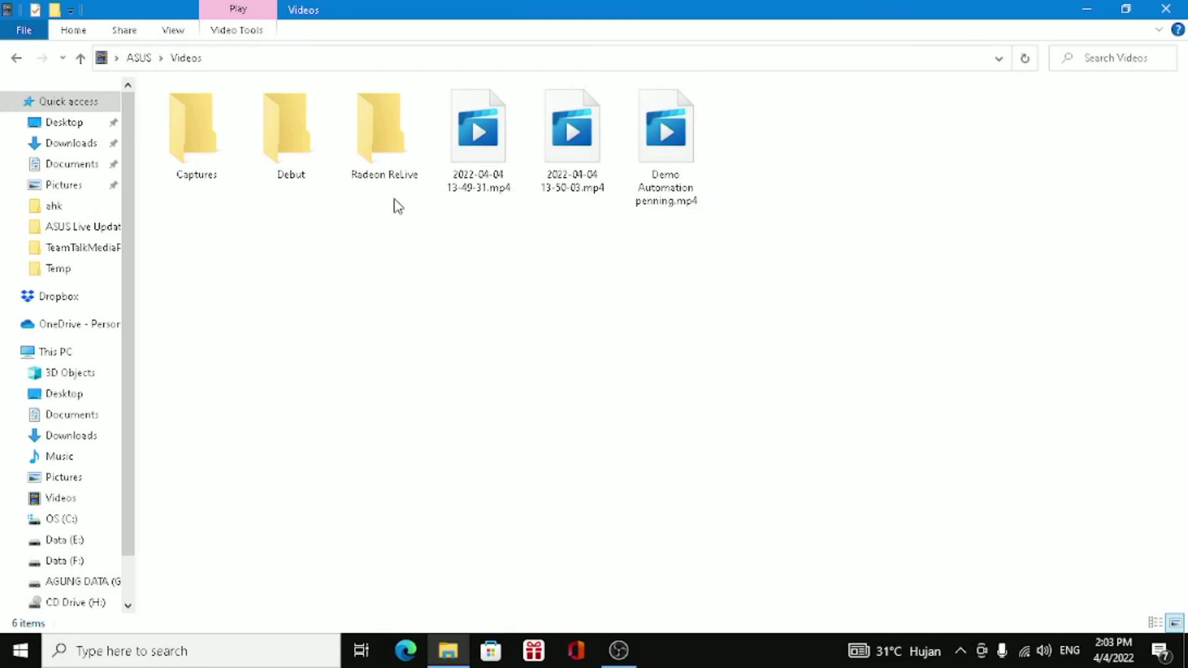
key("alt+Tab")
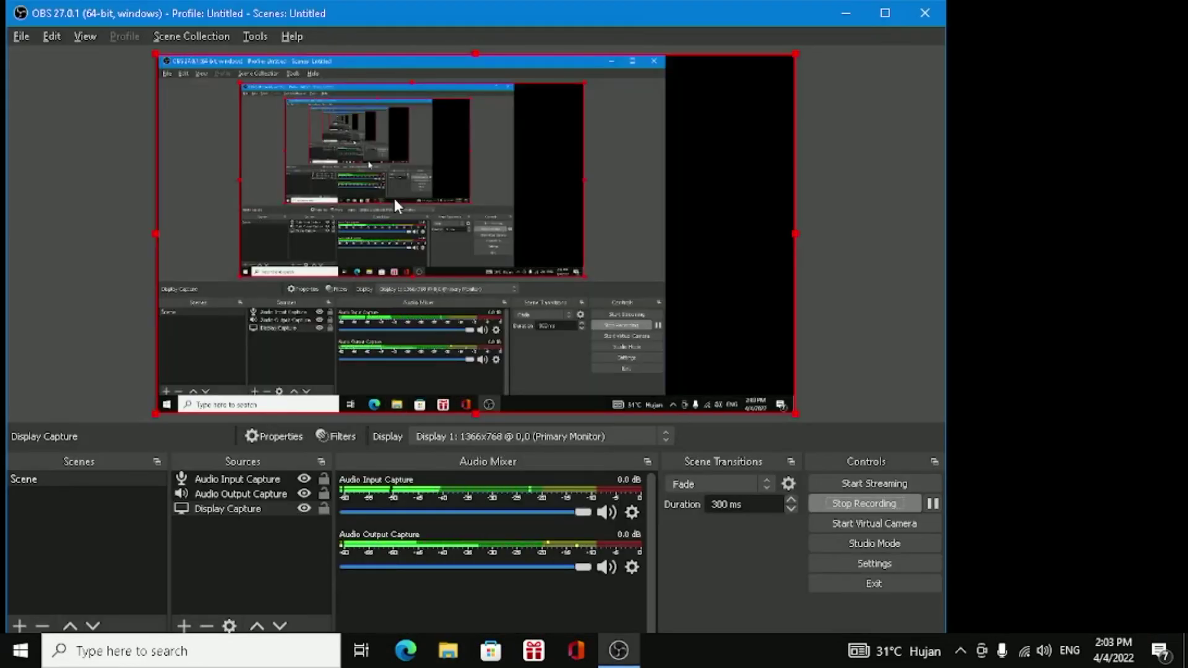